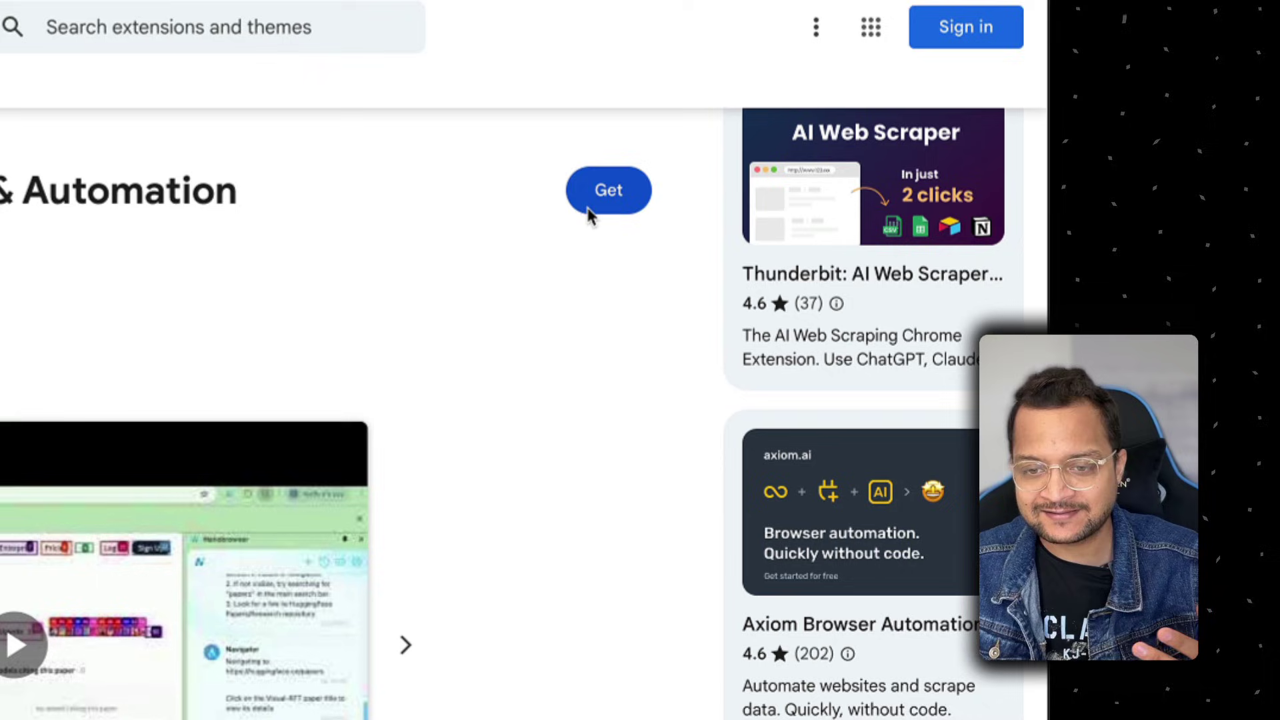
- Add Nanobrowser: AI Web Agent & Automation to Edge from the Chrome Web Store and open the Extensions list
click(808, 209)
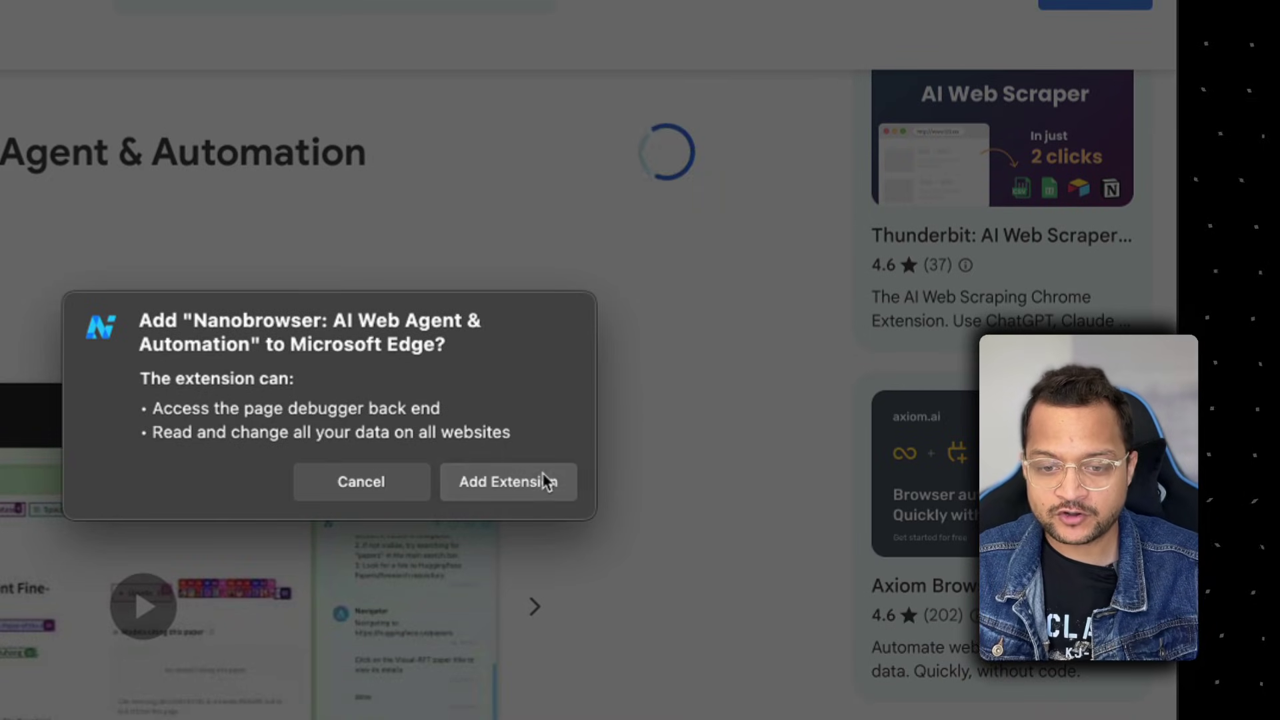
click(541, 481)
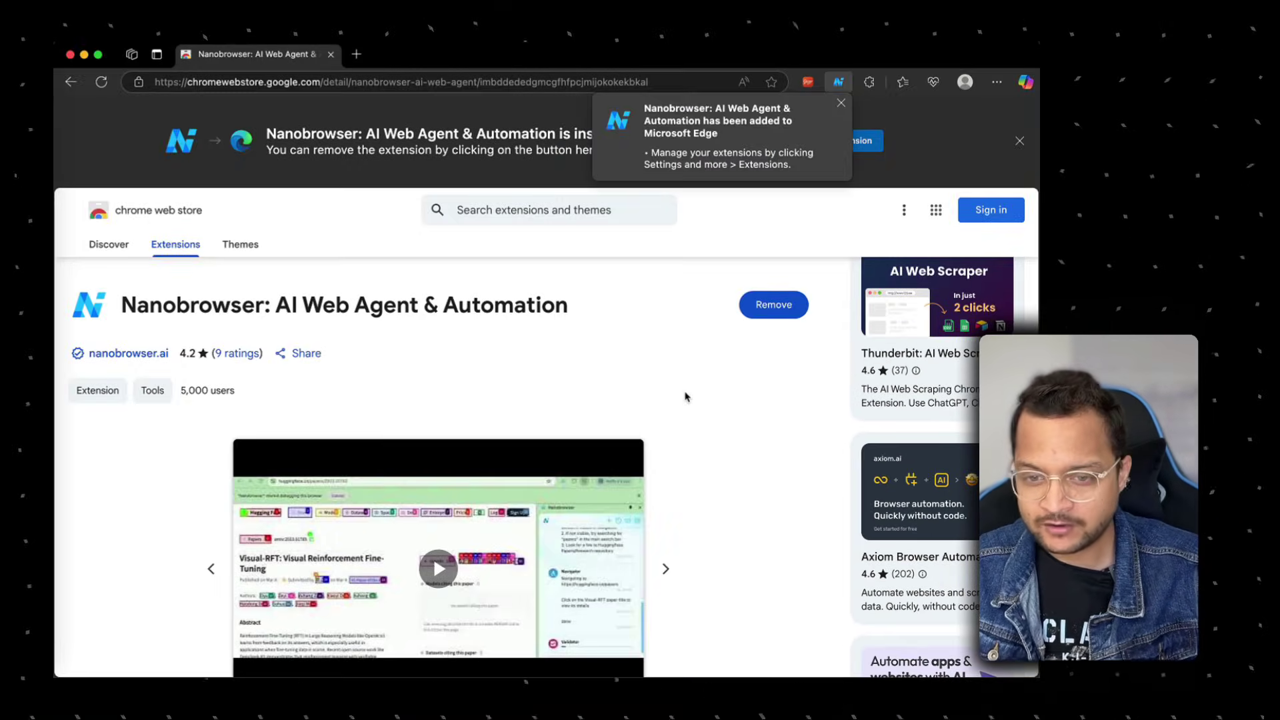
click(840, 103)
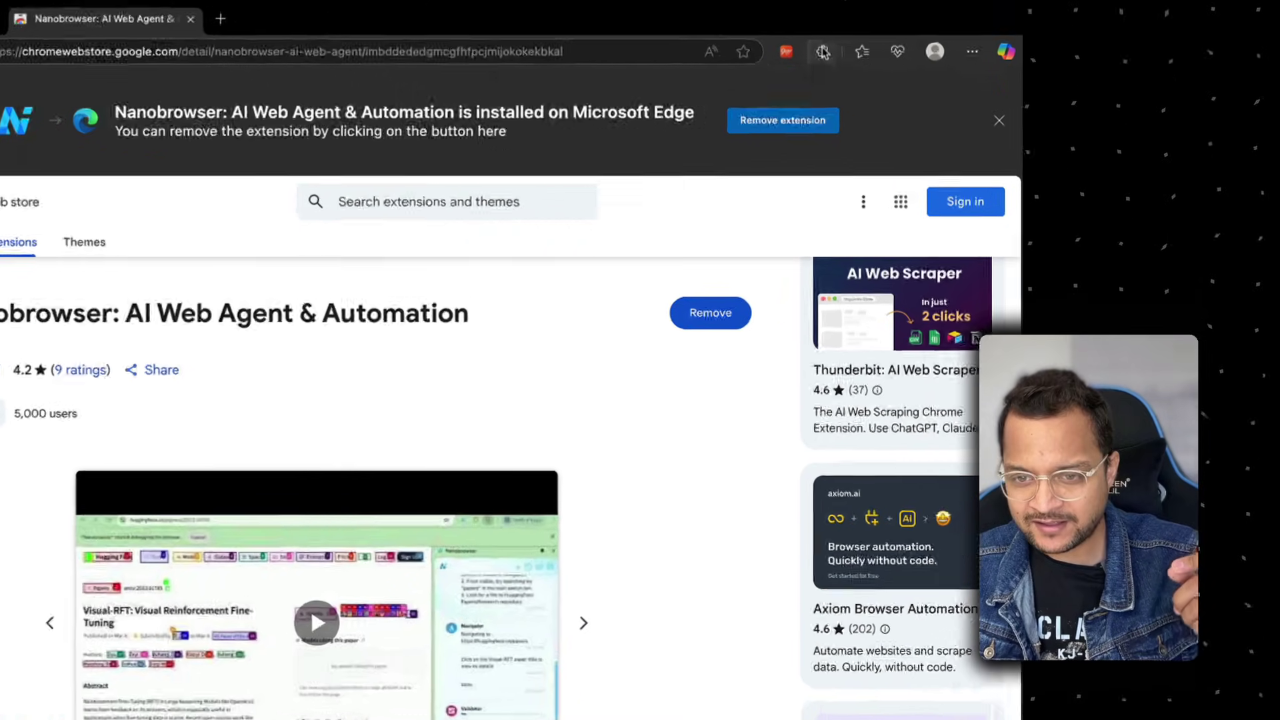
click(869, 81)
click(723, 298)
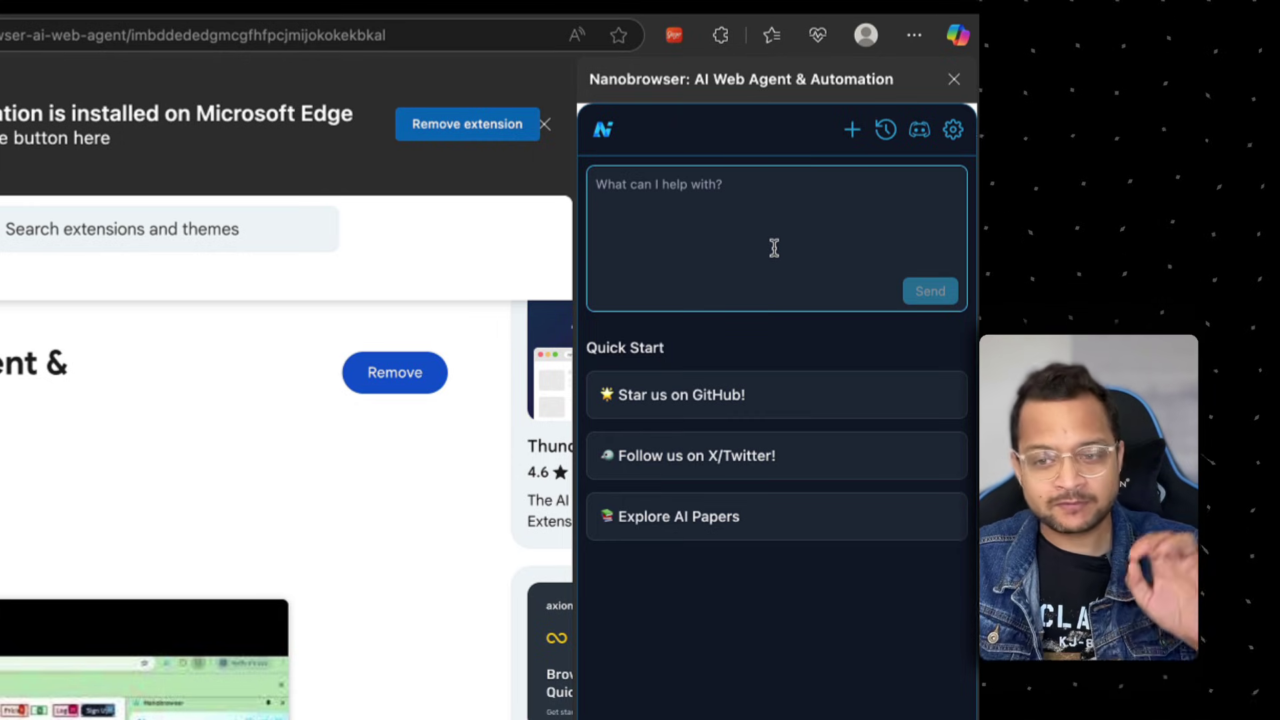
- In Nanobrowser settings, add a new Gemini provider and paste its API key
click(951, 132)
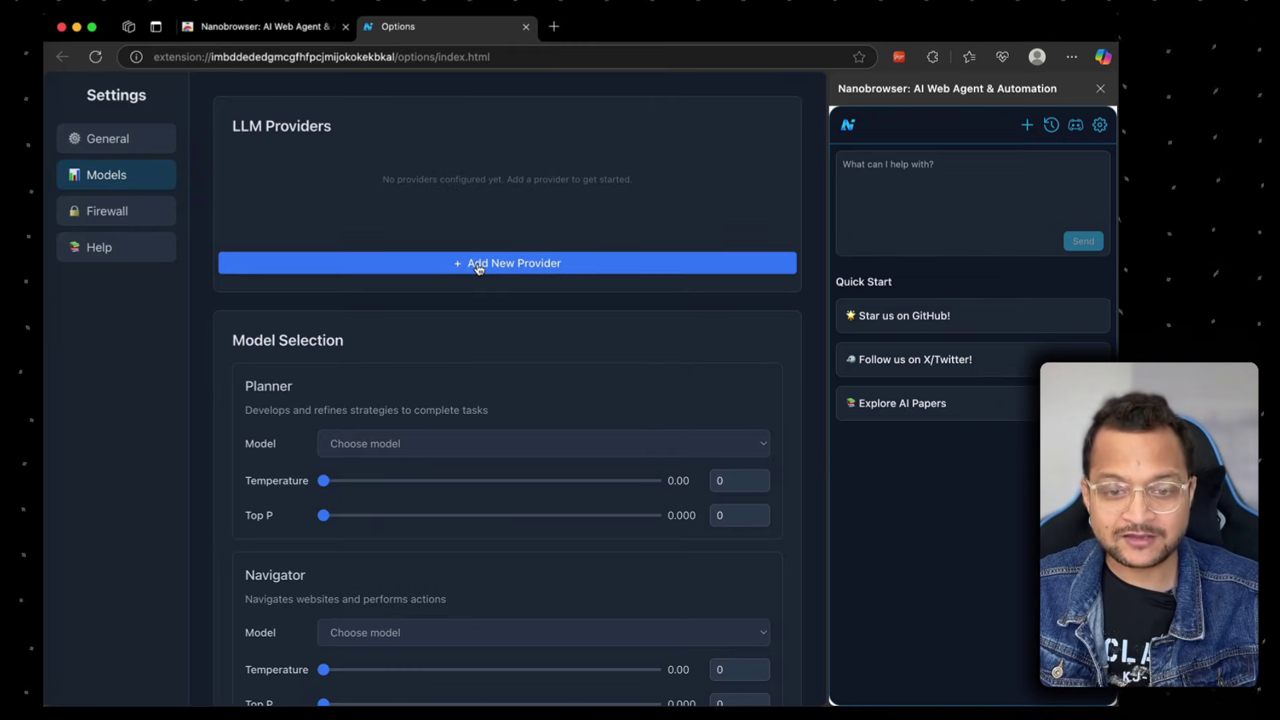
click(479, 267)
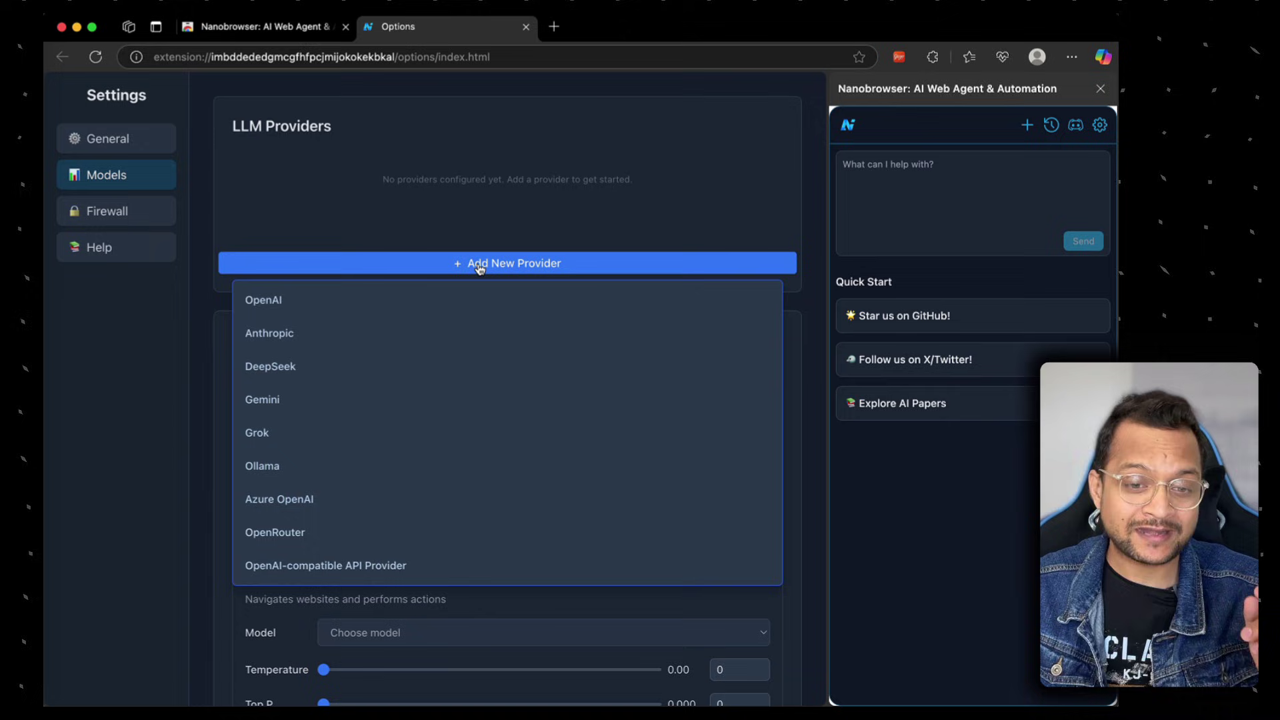
click(285, 399)
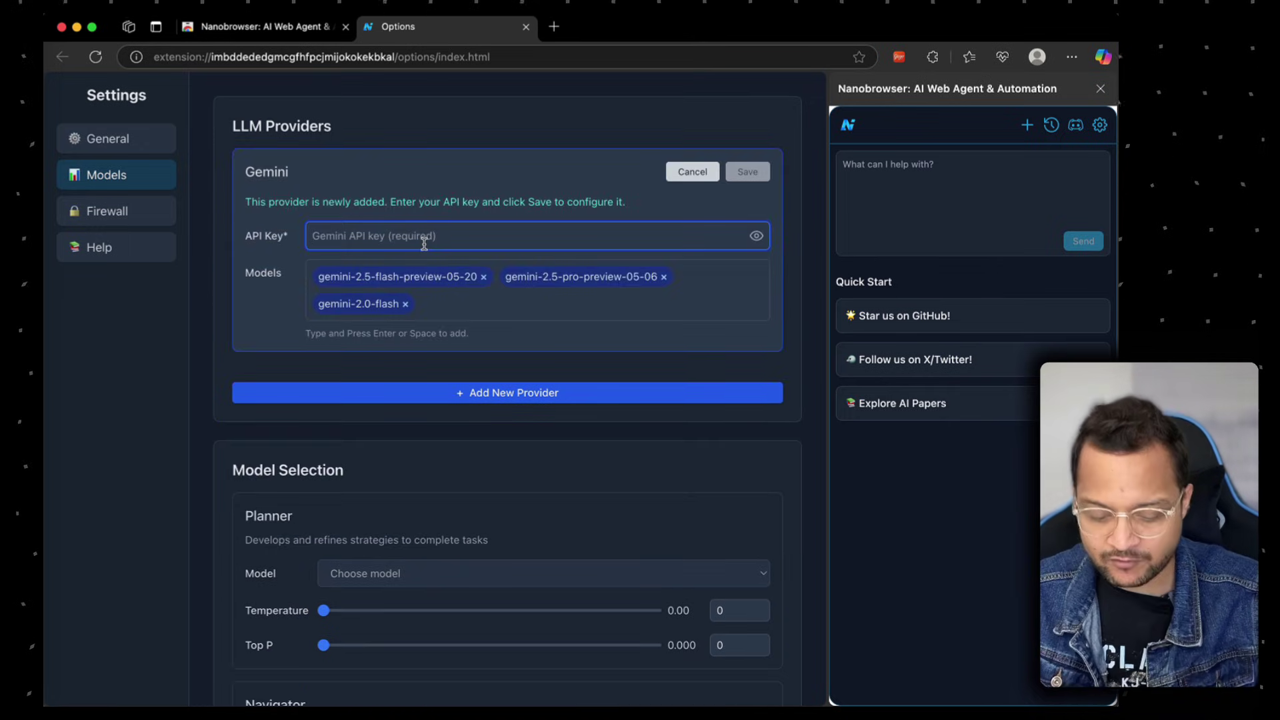
key(super+v)
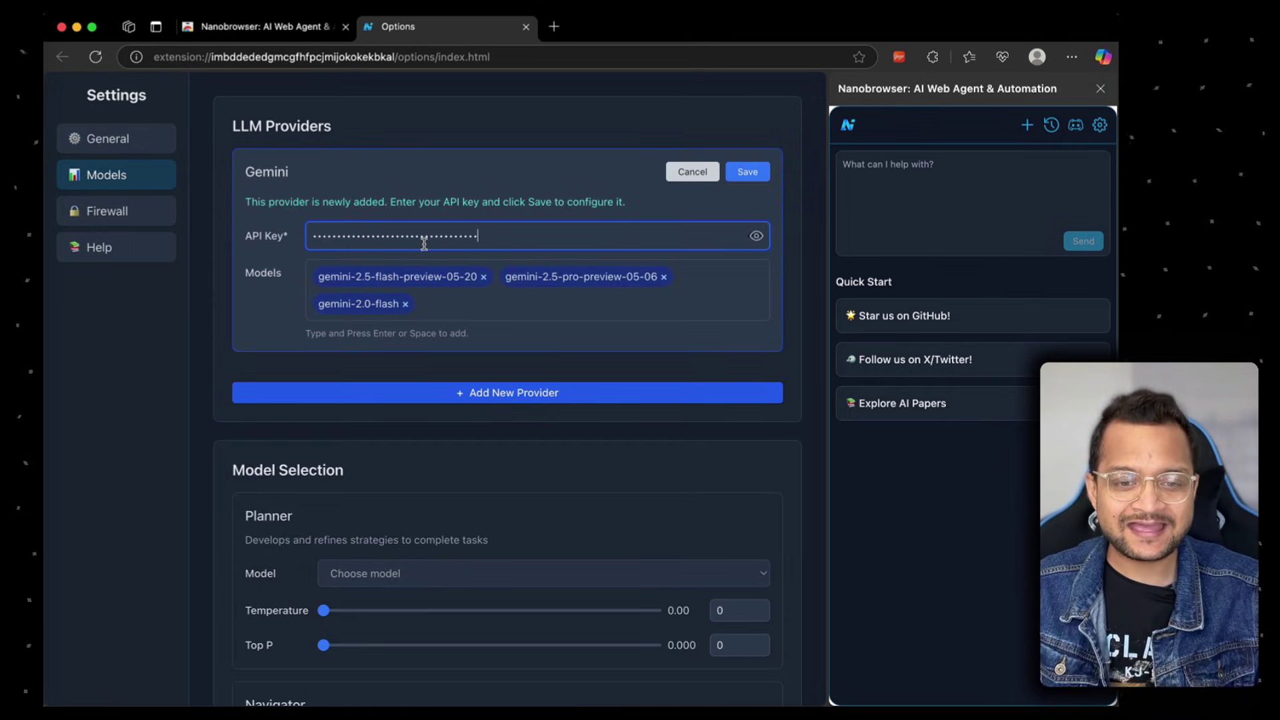
click(498, 154)
key(ctrl+Right)
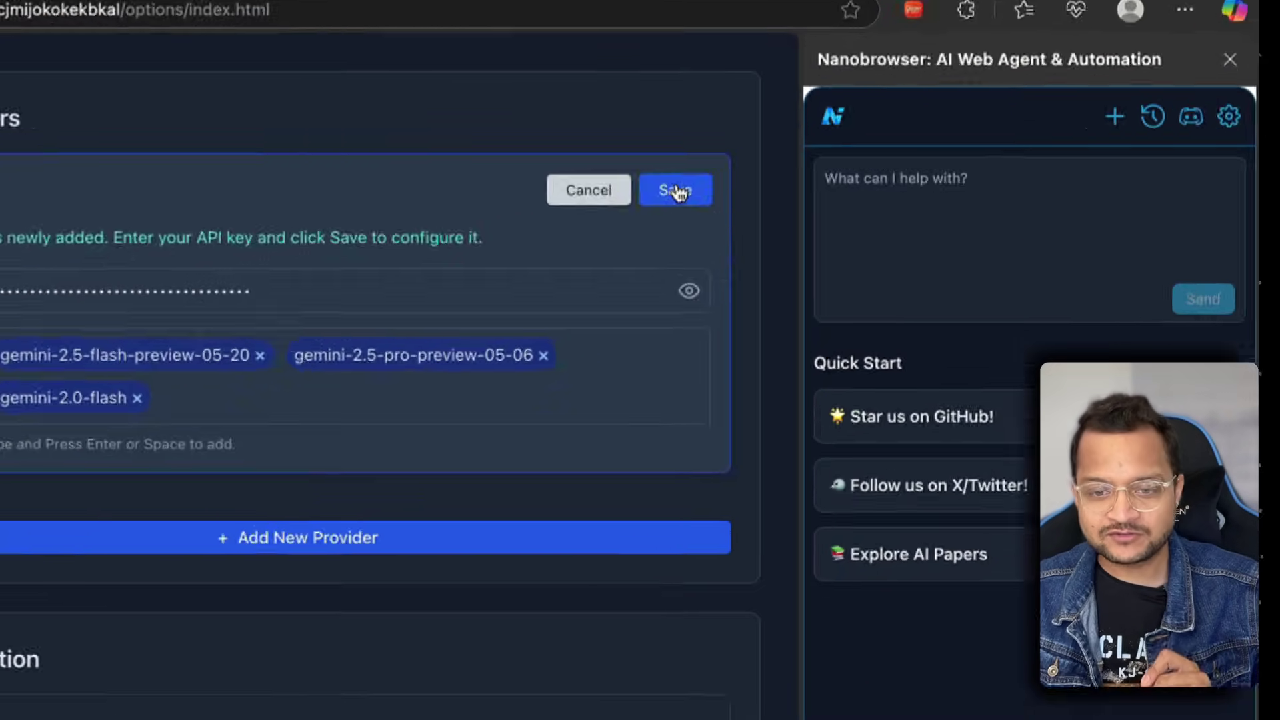
- Save the new Gemini provider
click(729, 183)
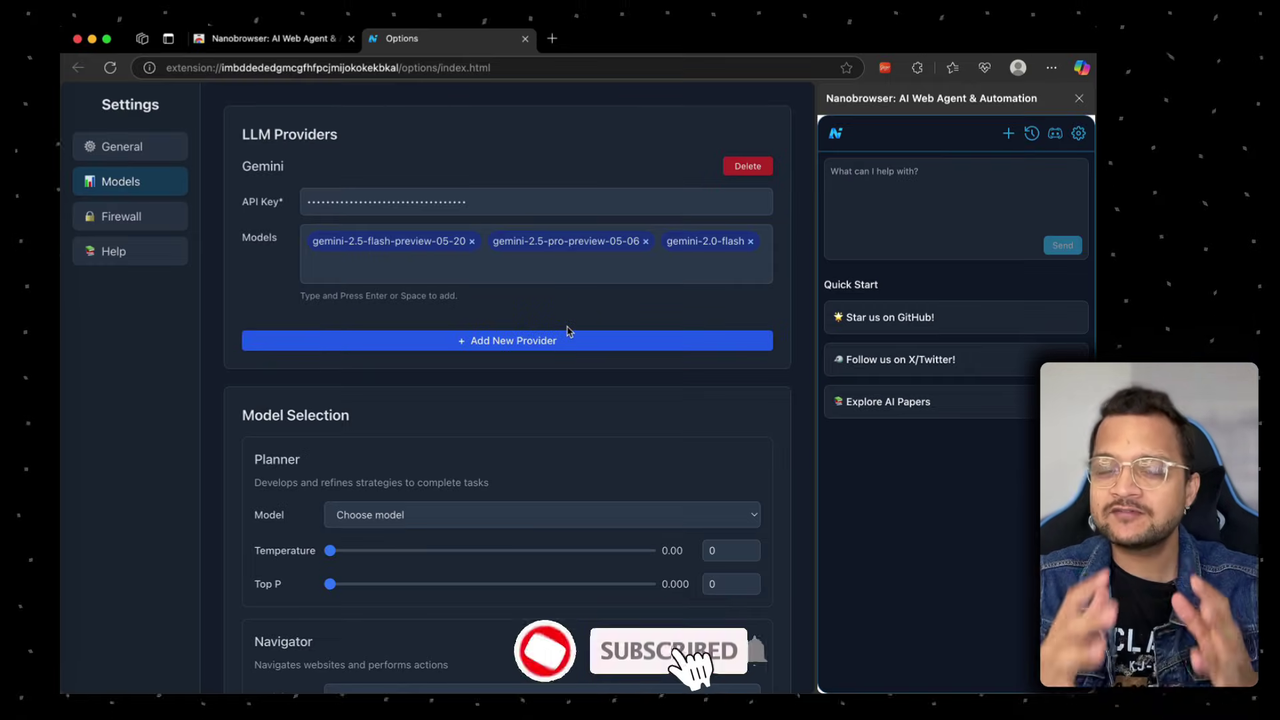
scroll(568, 331, down, 3)
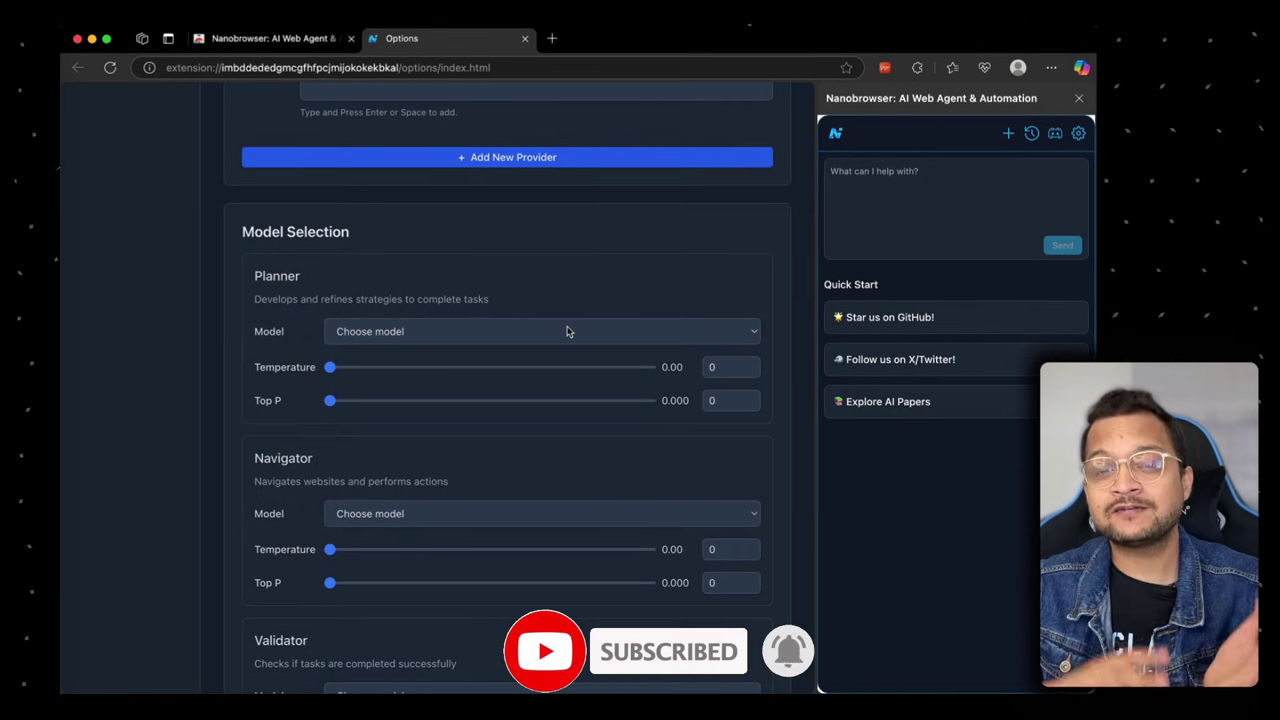
scroll(566, 332, up, 3)
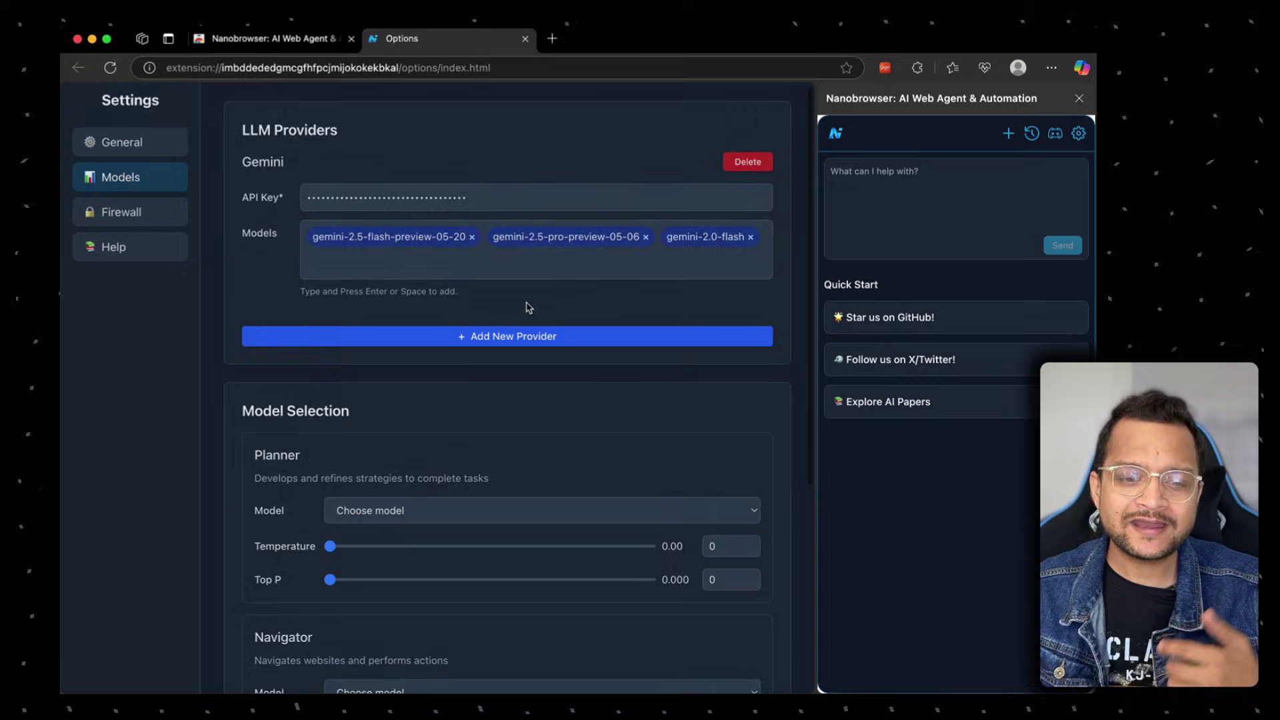
scroll(515, 324, down, 3)
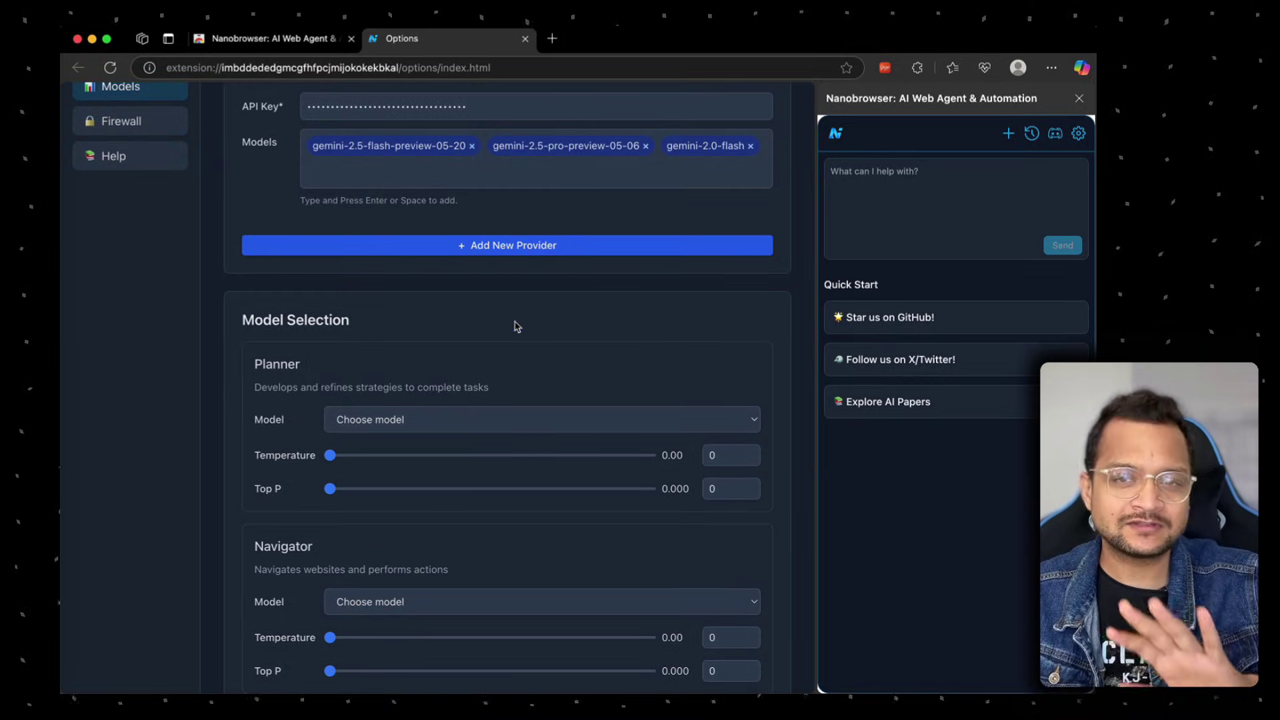
scroll(513, 320, down, 3)
- Set the Planner, Navigator and Validator models to gemini-2.5-pro-preview-05-06
click(504, 194)
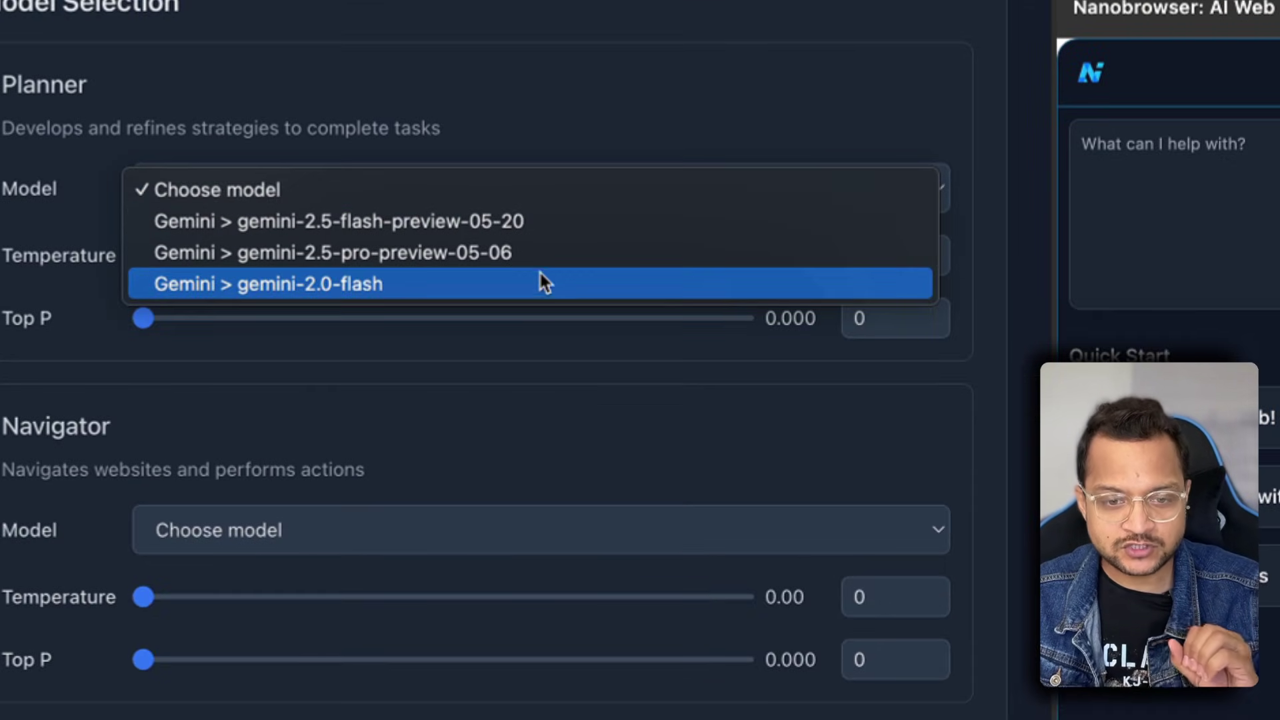
click(546, 254)
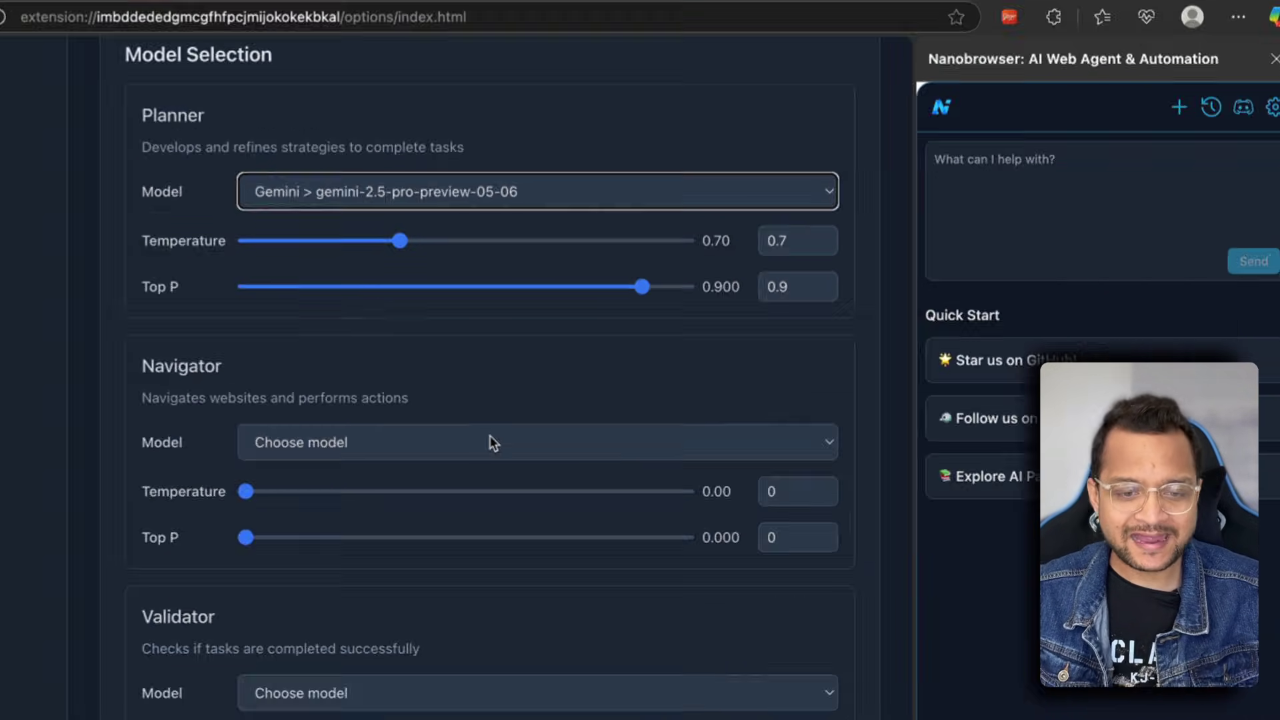
click(486, 530)
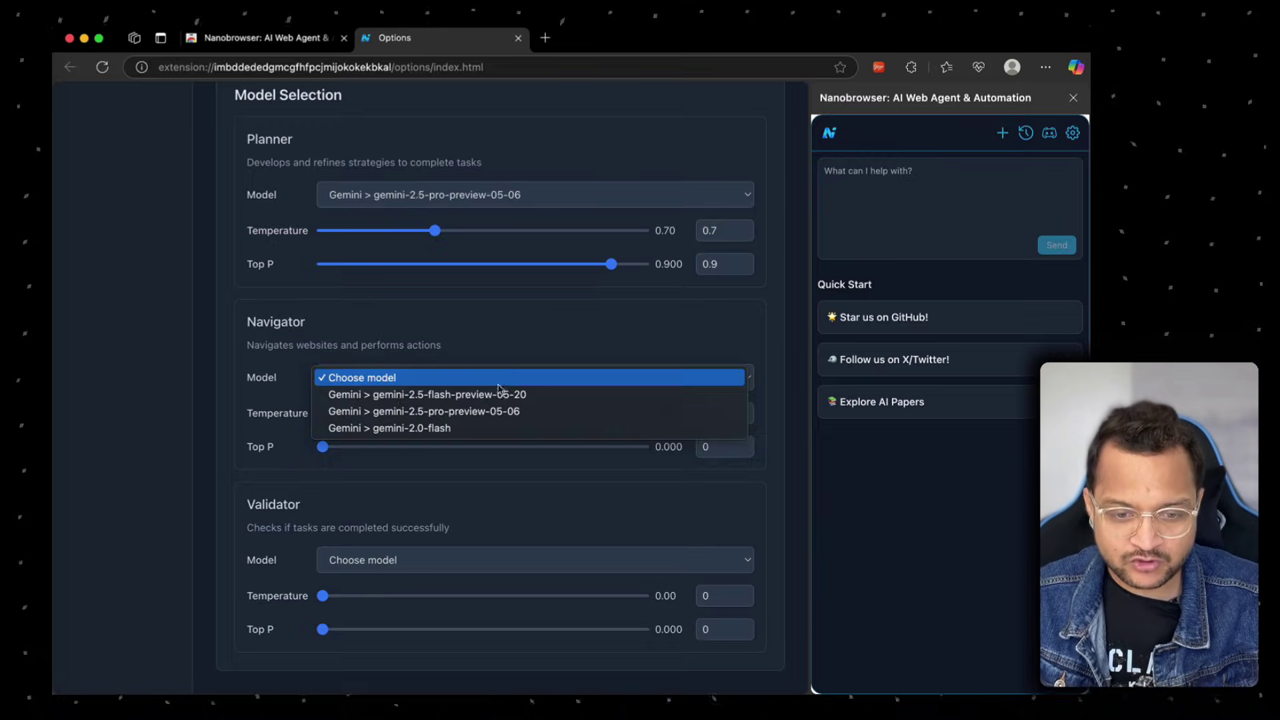
click(493, 411)
click(493, 559)
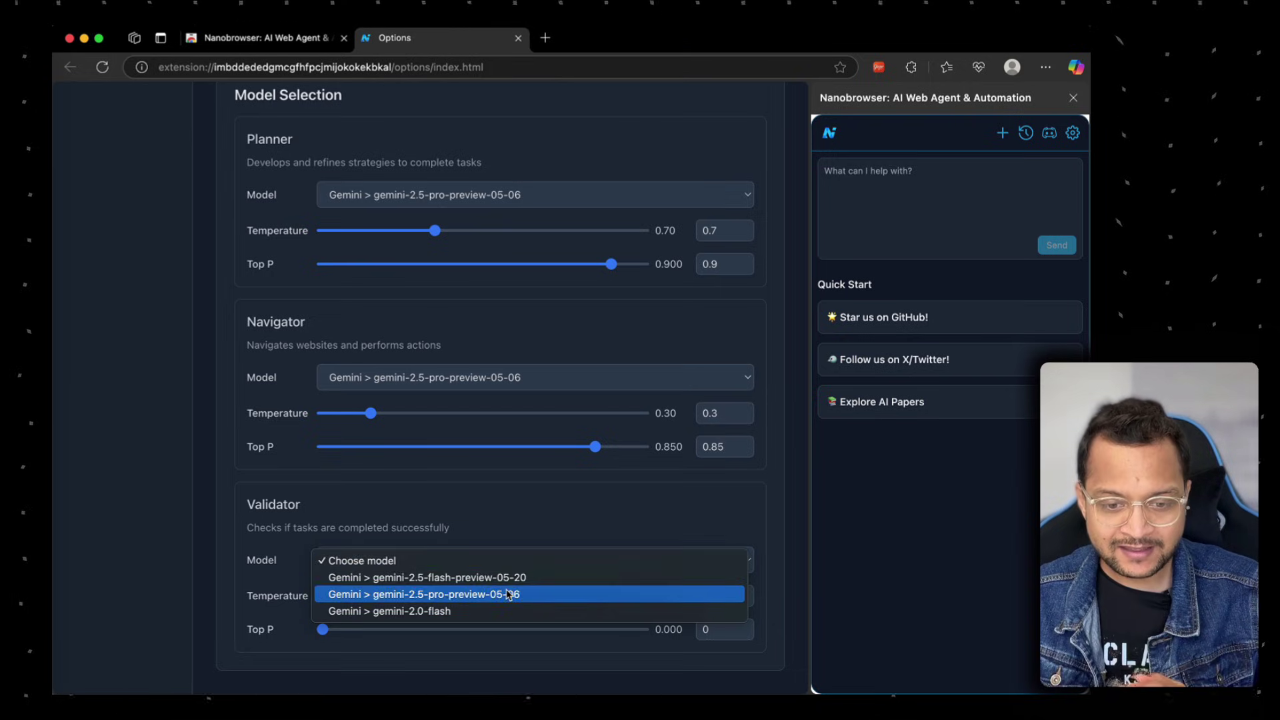
click(546, 487)
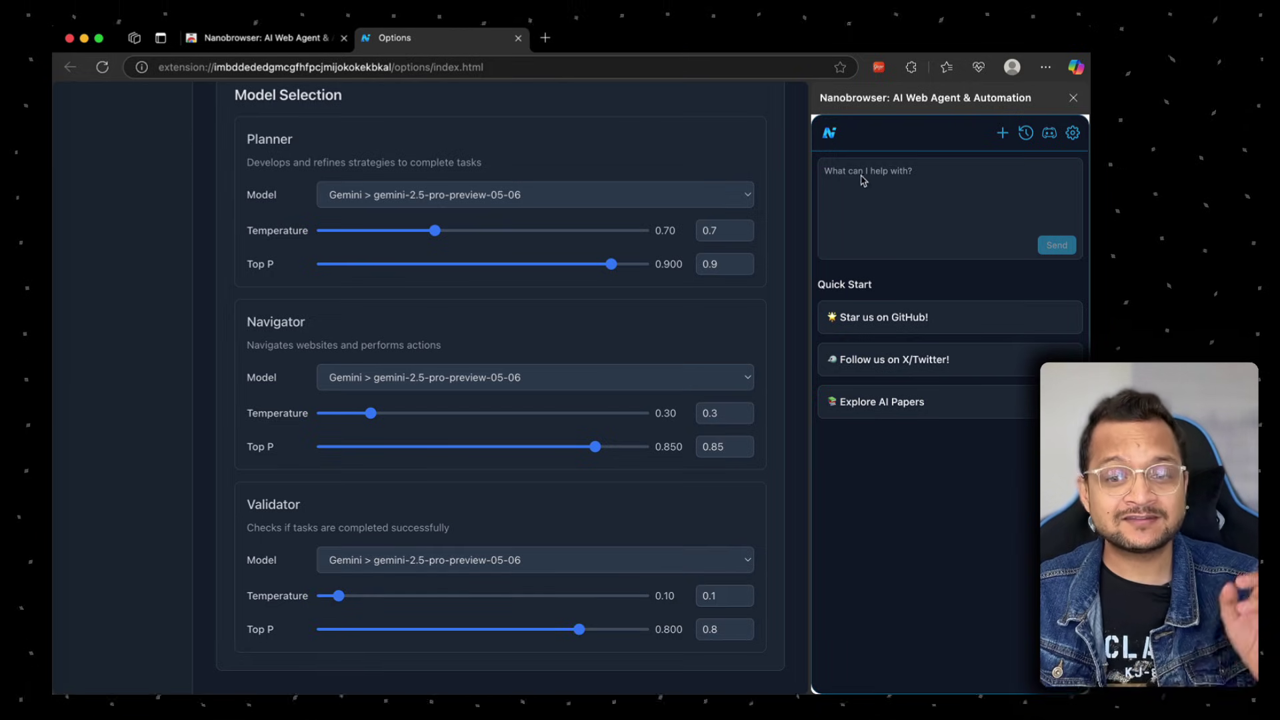
key(super+s)
- Dismiss the accidental save prompt and undo a stray paste in the chat box
key(Escape)
click(866, 204)
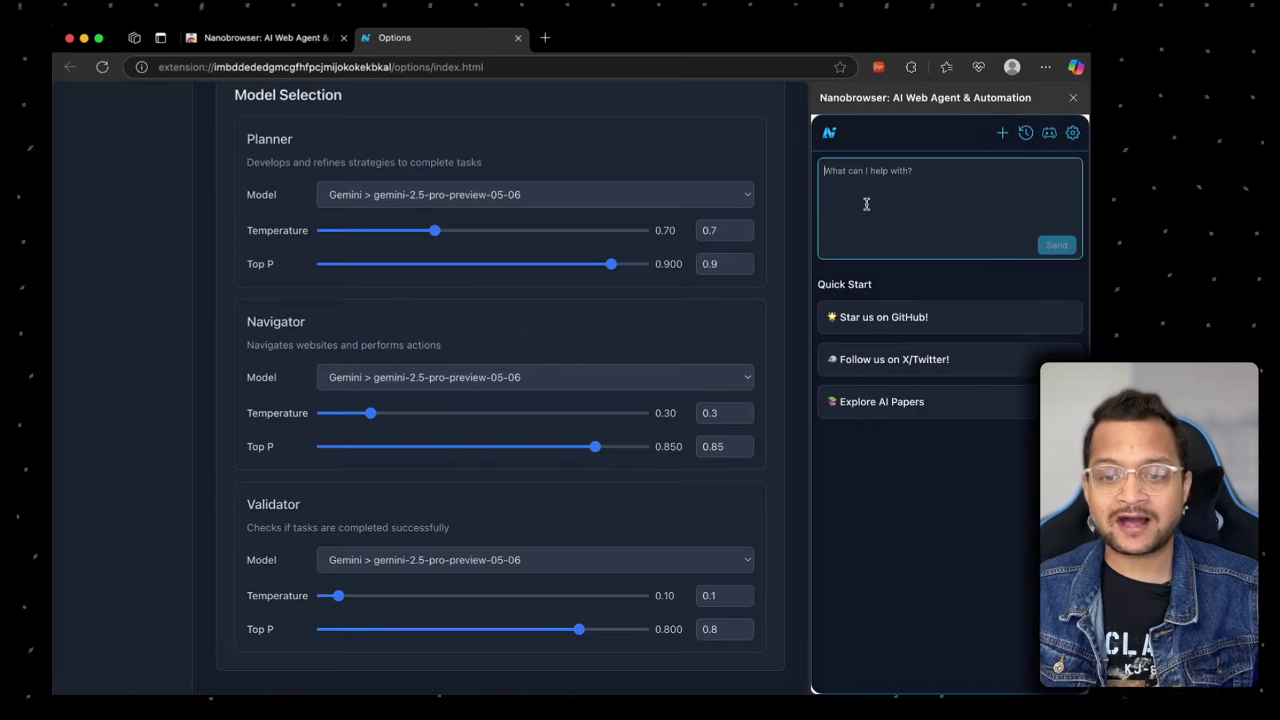
key(super+v)
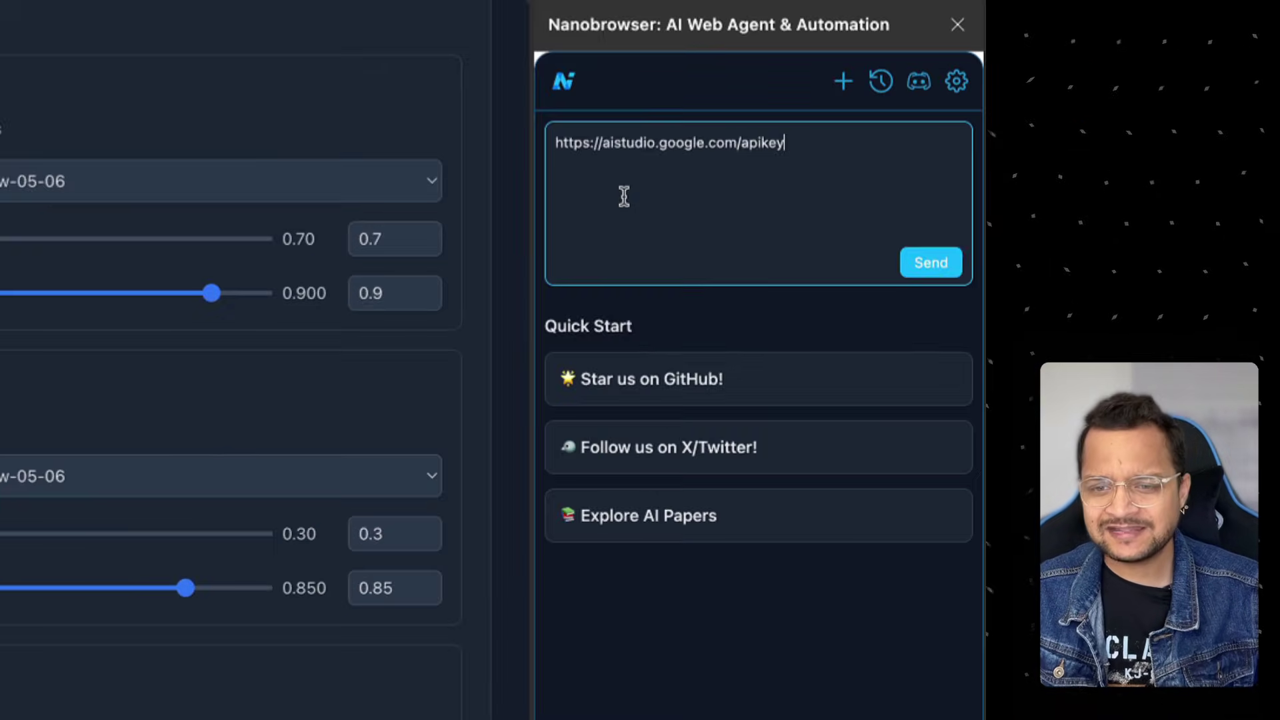
key(super+z)
- On a new tab, open Nanobrowser's side panel and paste the prepared x.com task prompt
key(super+t)
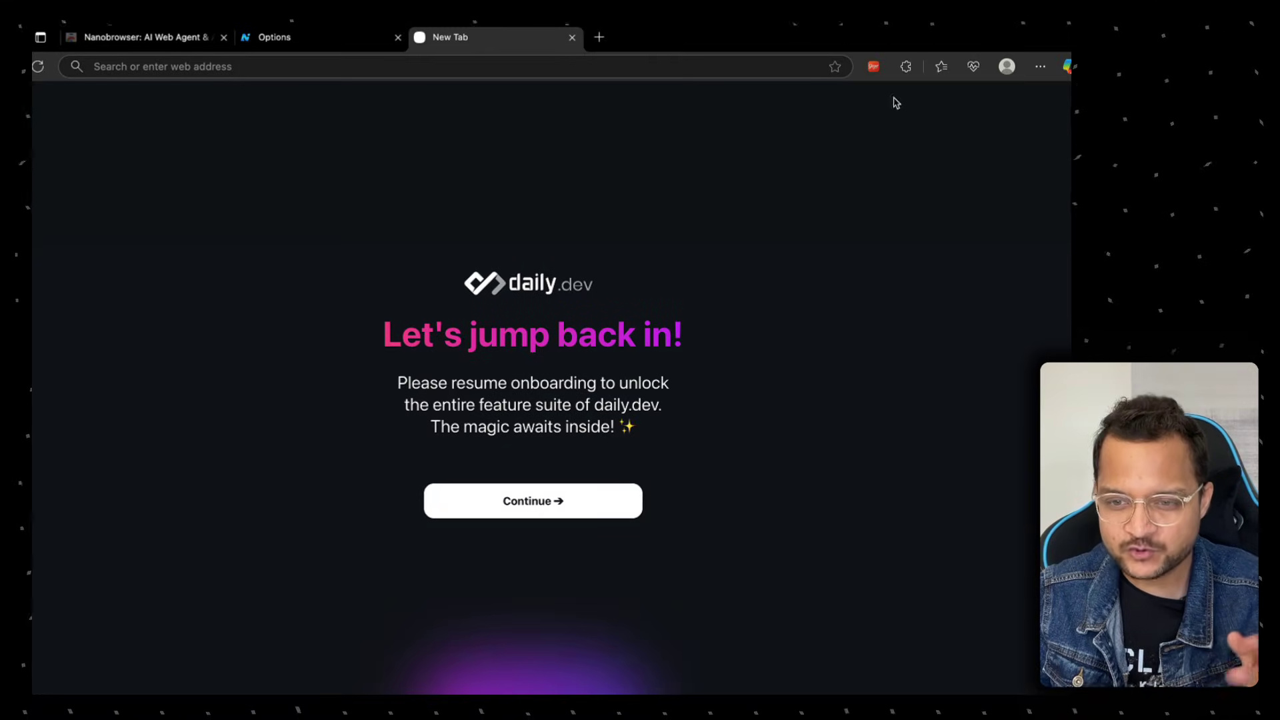
click(905, 66)
click(803, 283)
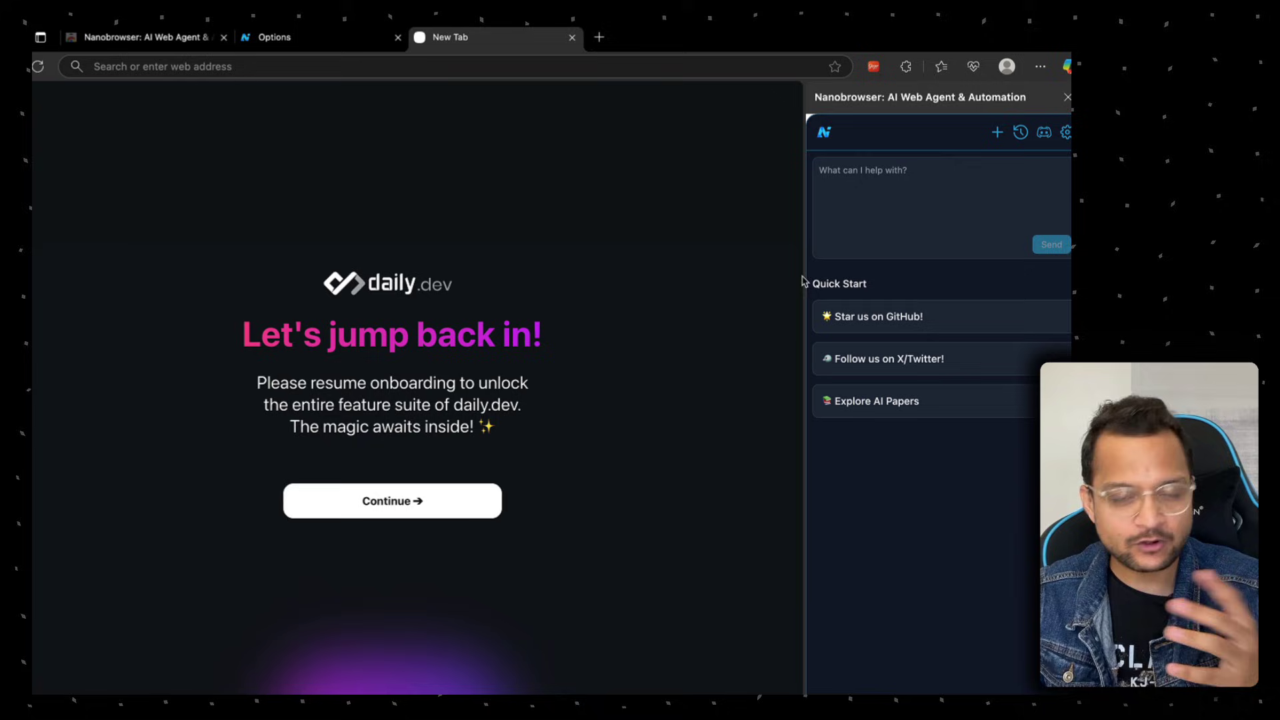
click(881, 242)
key(super+v)
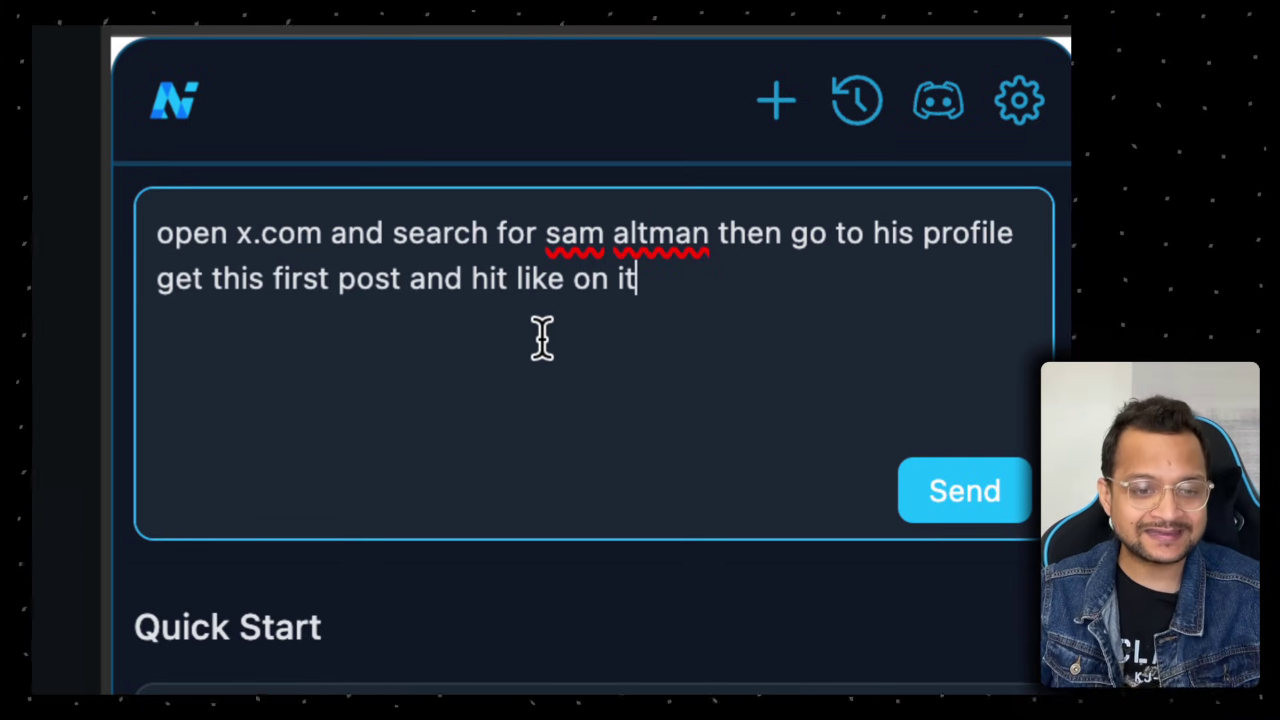
- Replace the word 'first' with 'latest' in the prompt
double_click(283, 280)
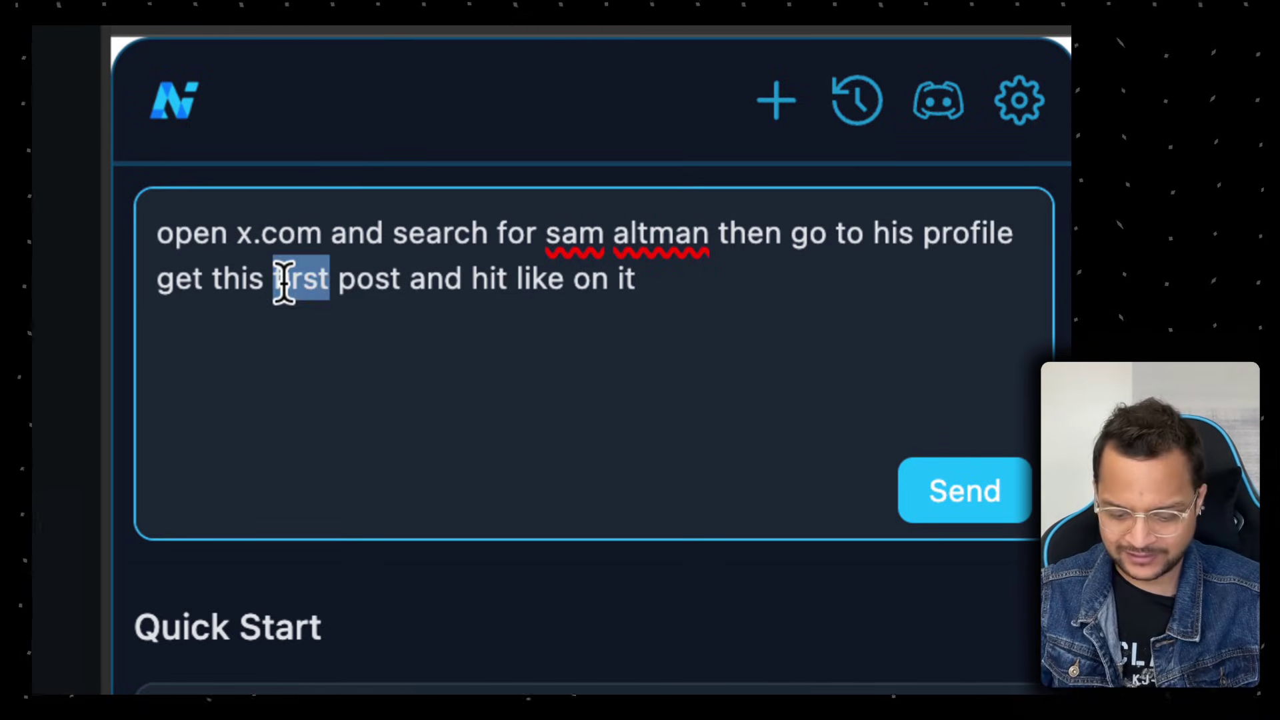
text(lagtes)
key(BackSpace)
key(BackSpace)
key(BackSpace)
key(BackSpace)
text(test)
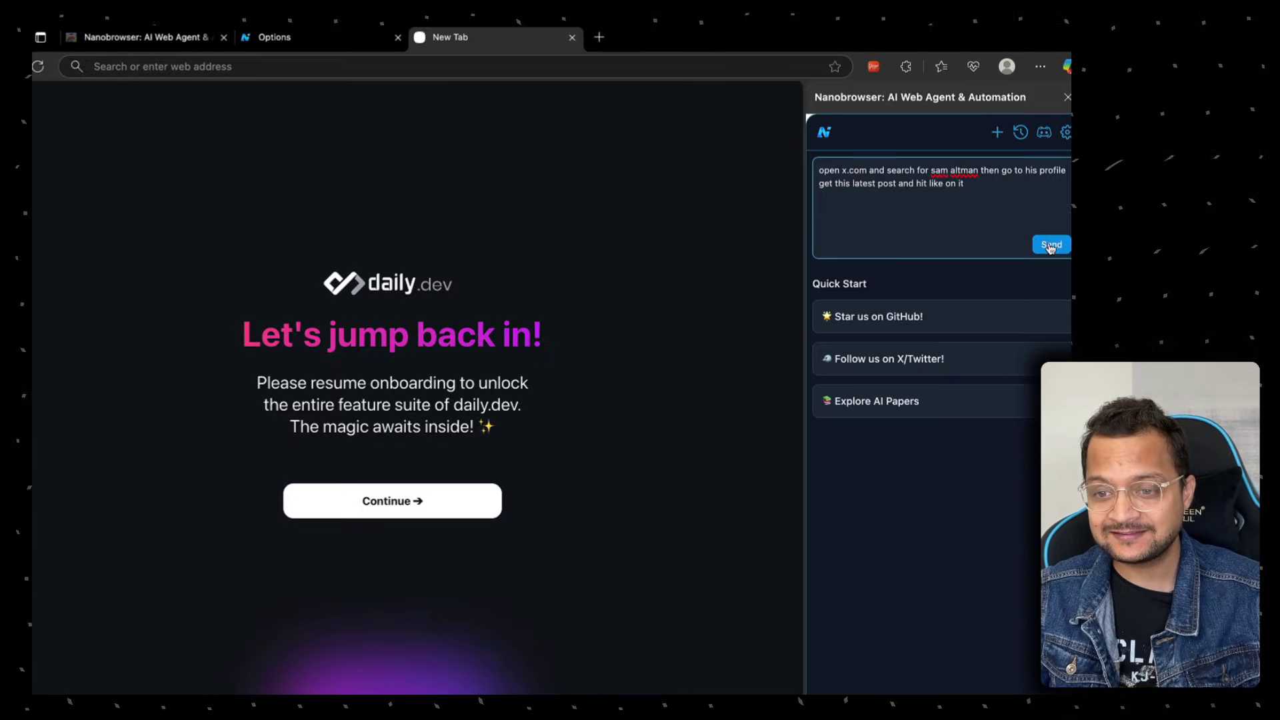
- Send the like-latest-post task and scroll the X feed to confirm Sam Altman's NYT post is liked
click(964, 490)
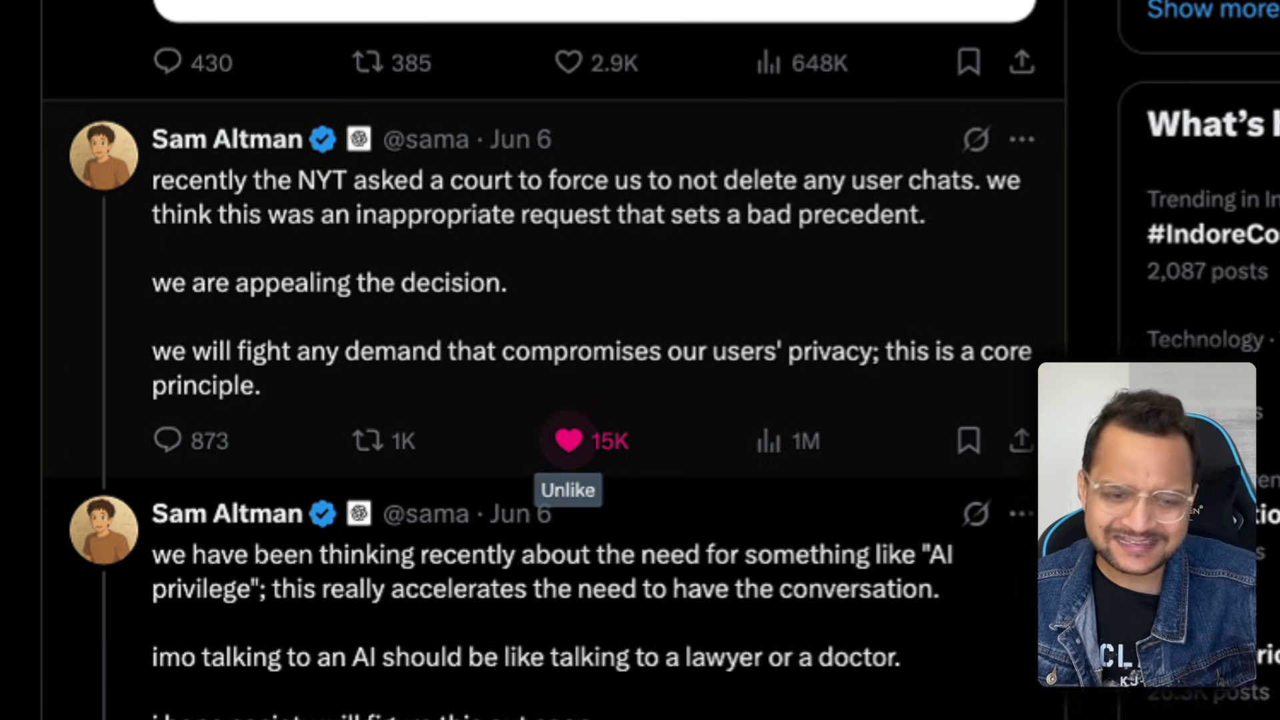
scroll(540, 360, up, 10)
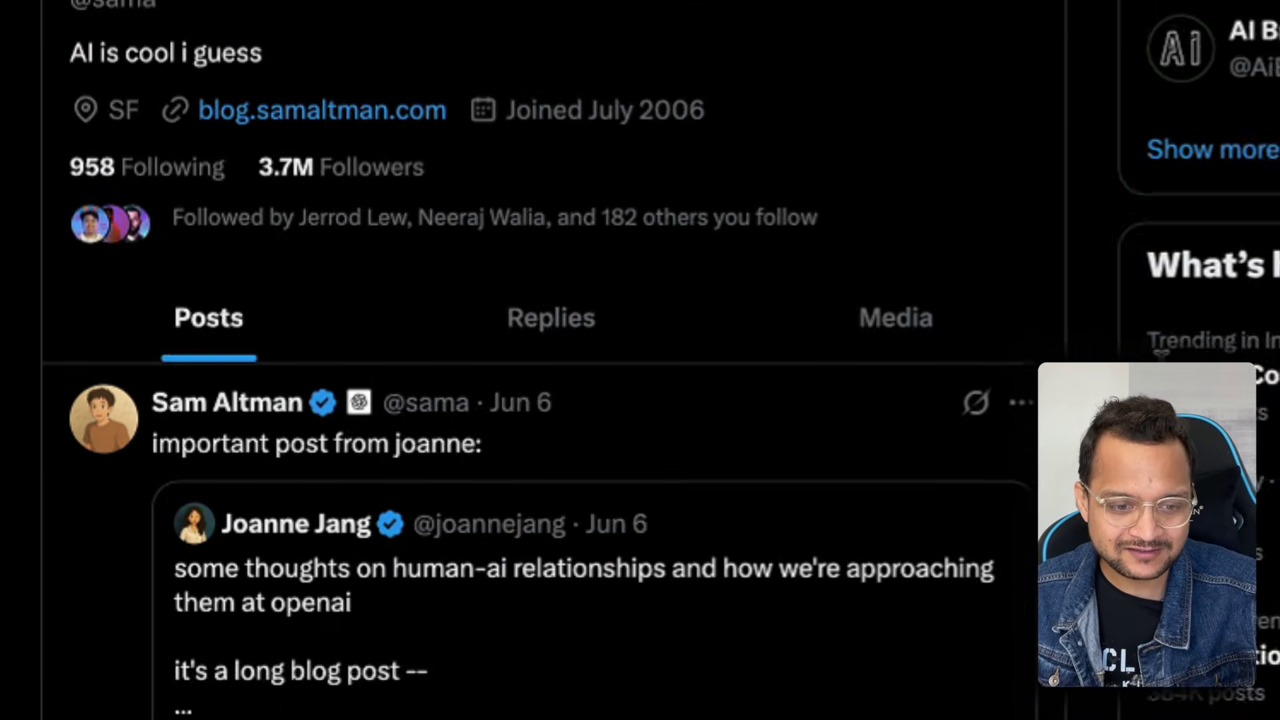
scroll(540, 359, down, 5)
scroll(540, 360, down, 4)
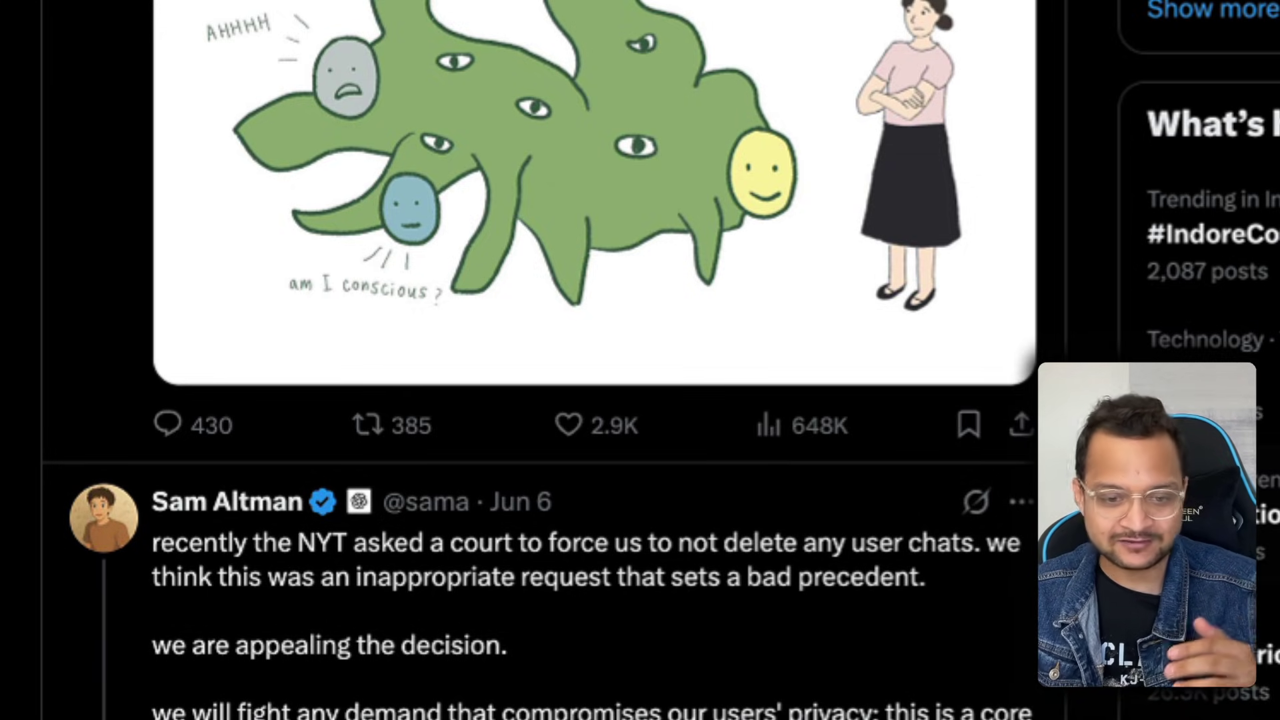
scroll(847, 295, up, 8)
scroll(557, 421, down, 1)
scroll(555, 389, down, 10)
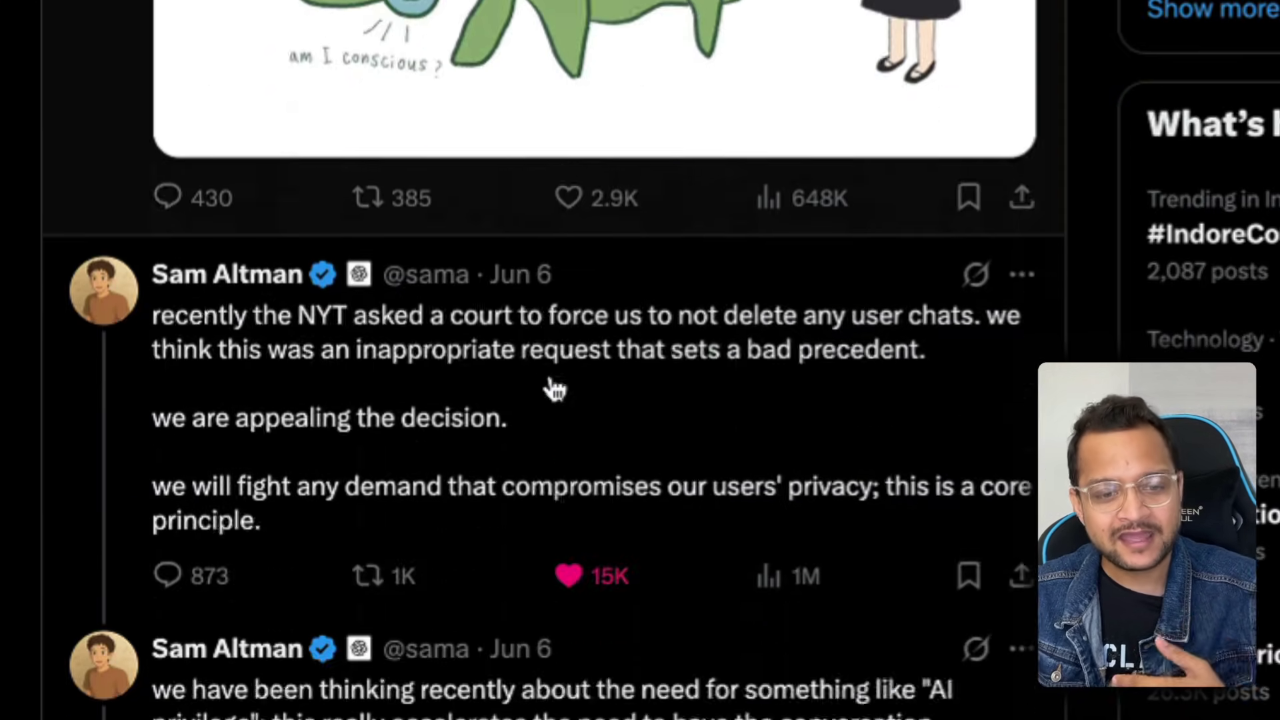
scroll(555, 389, down, 5)
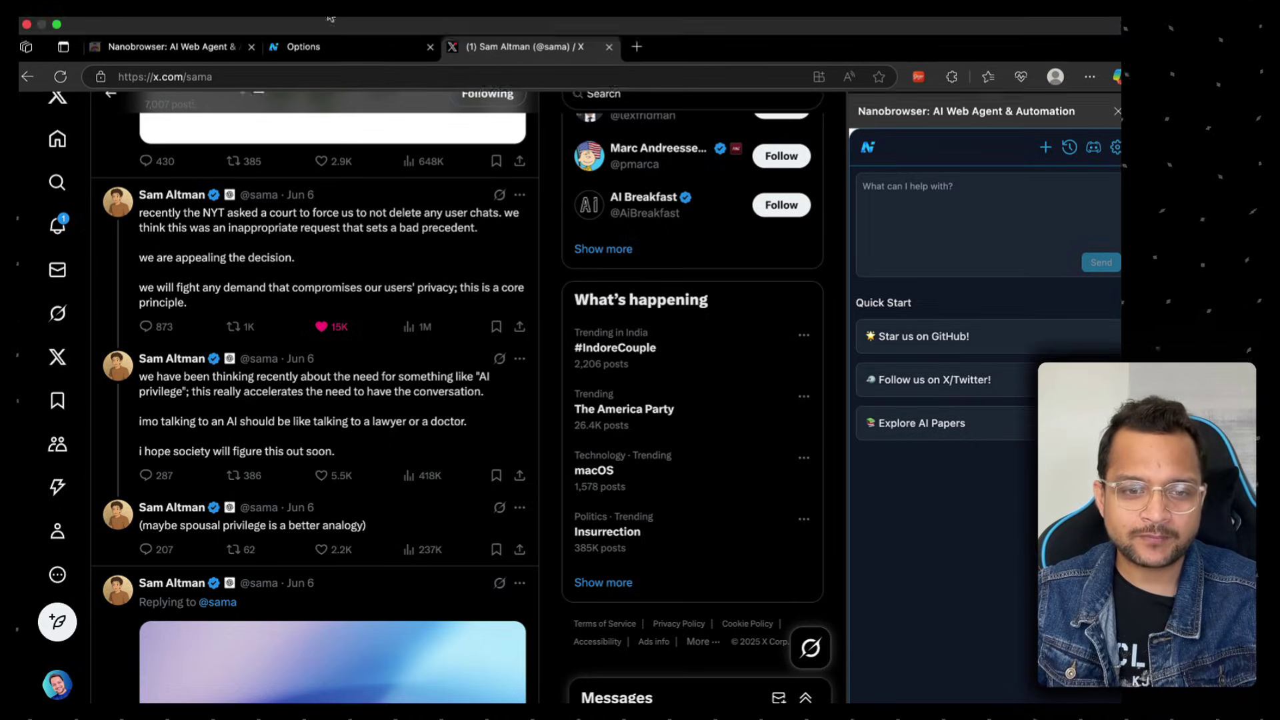
- Return to the Models settings and browse the Add New Provider list without adding one
click(342, 30)
scroll(323, 479, down, 5)
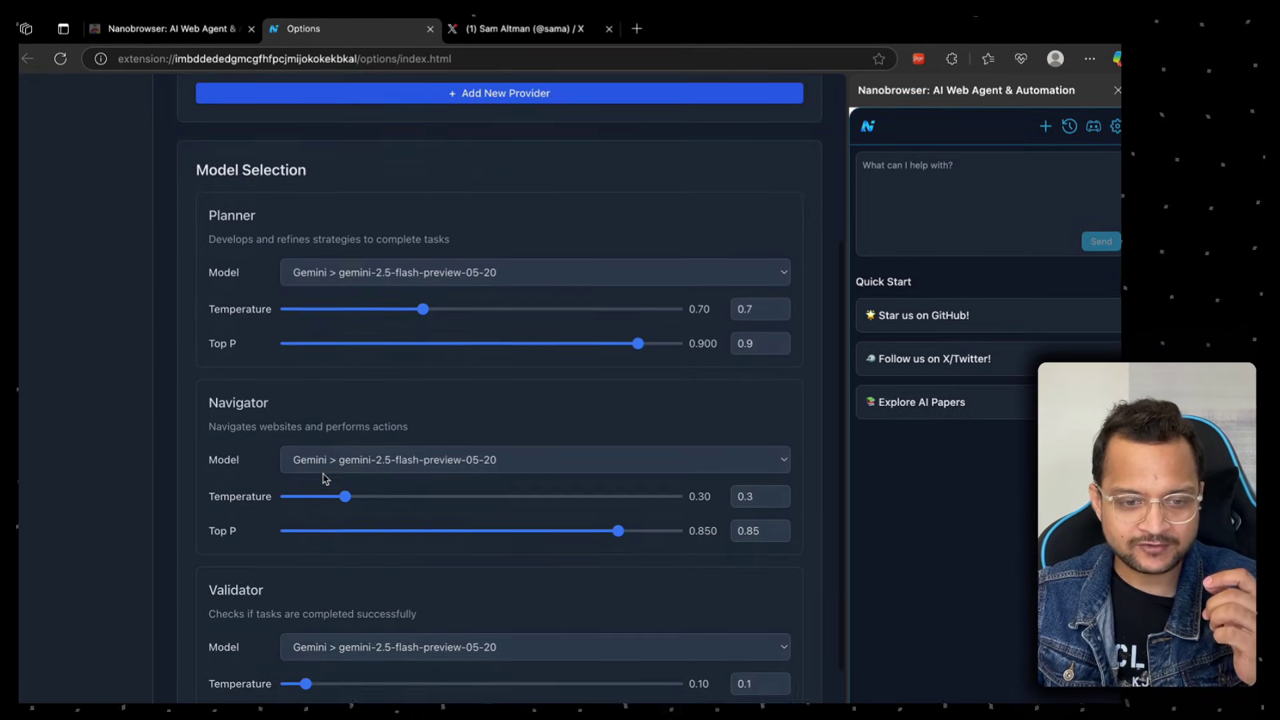
scroll(326, 466, up, 5)
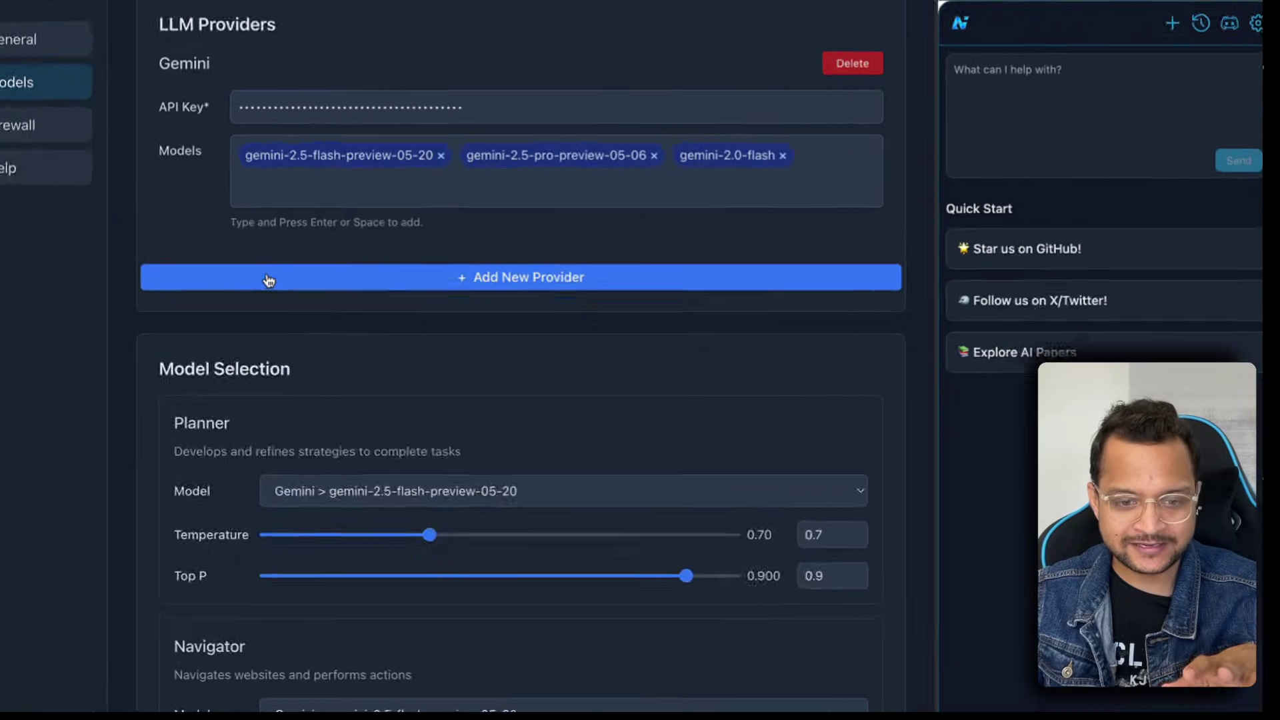
click(288, 340)
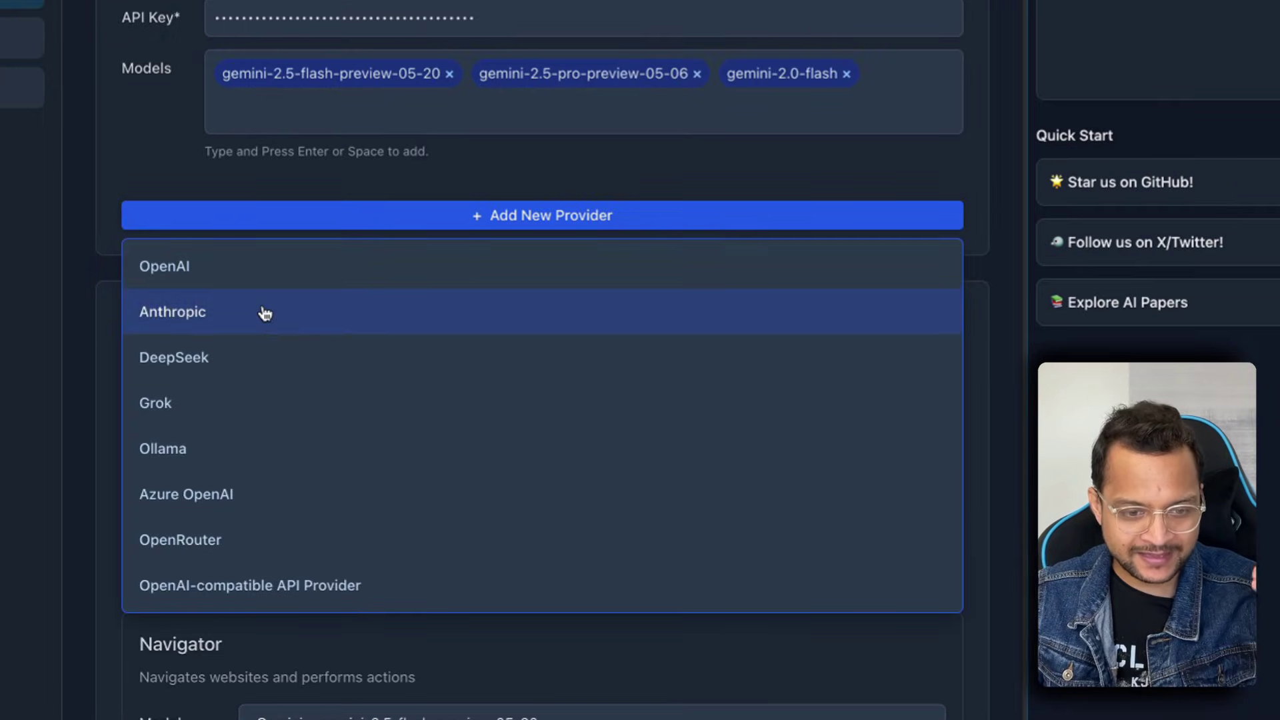
scroll(272, 387, down, 3)
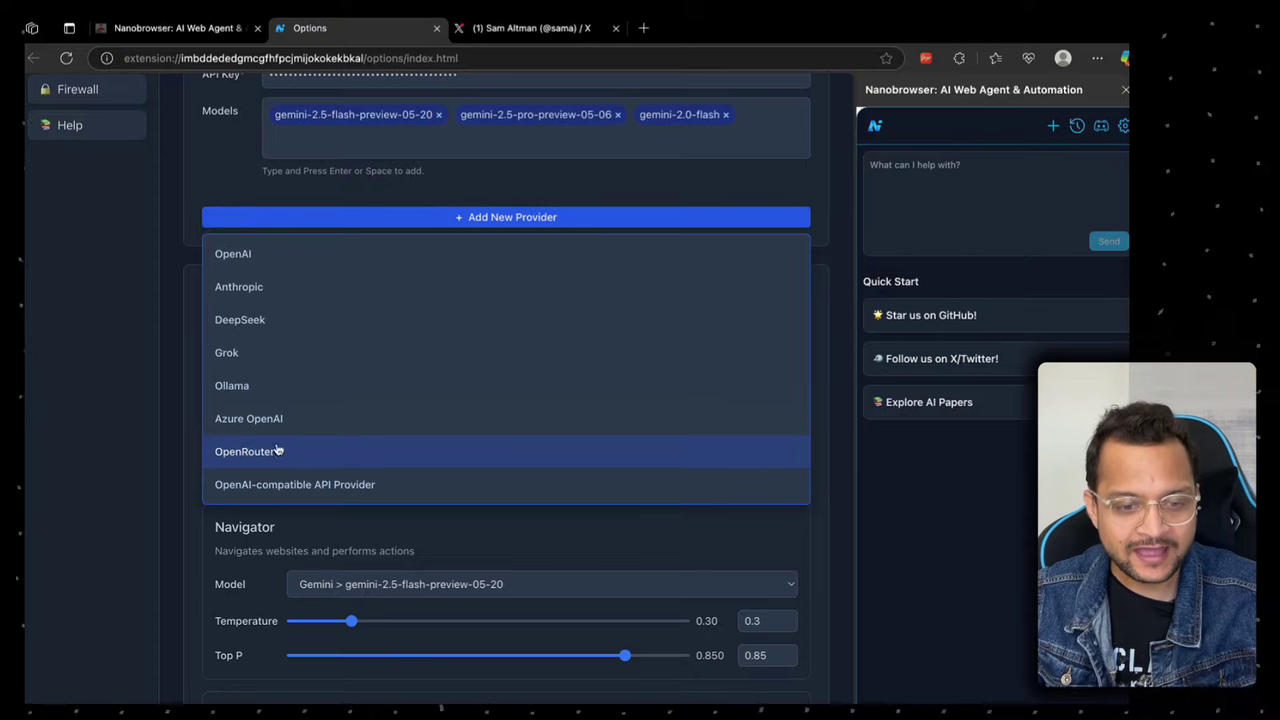
click(2, 304)
scroll(7, 300, up, 5)
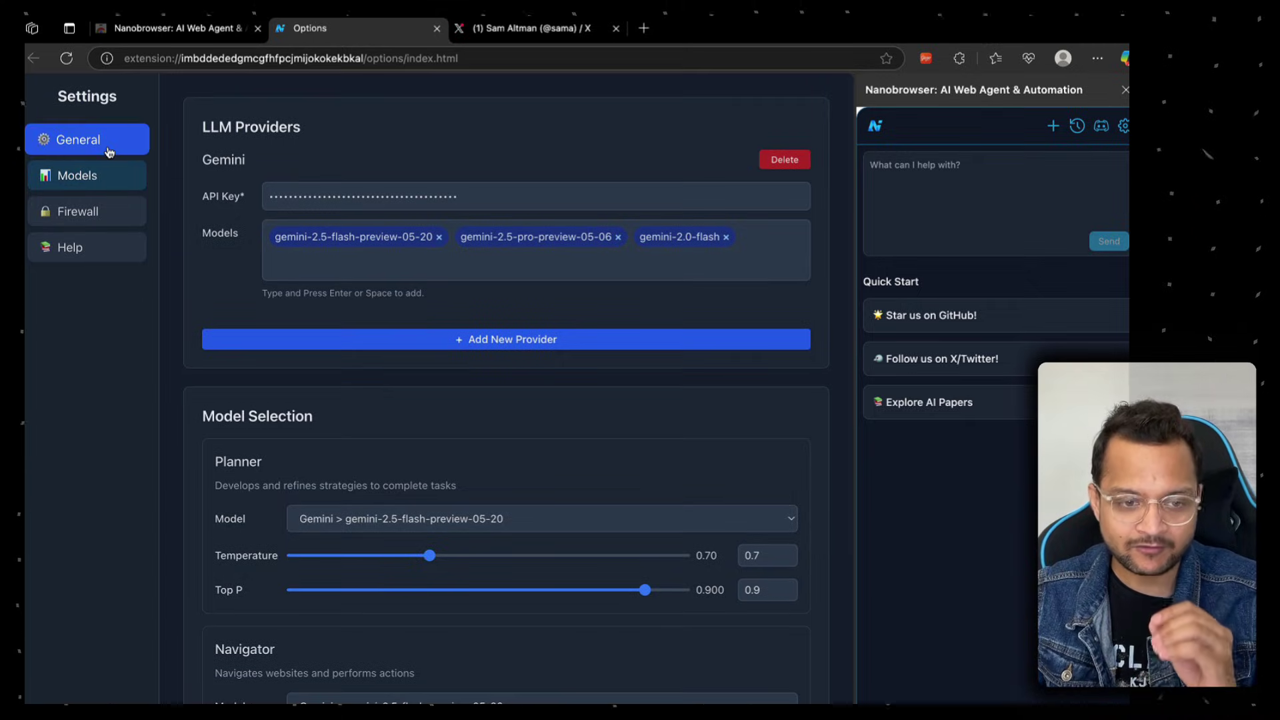
- In General settings, keep Failure Tolerance at 3 and switch on Enable Vision with Highlighting
click(75, 141)
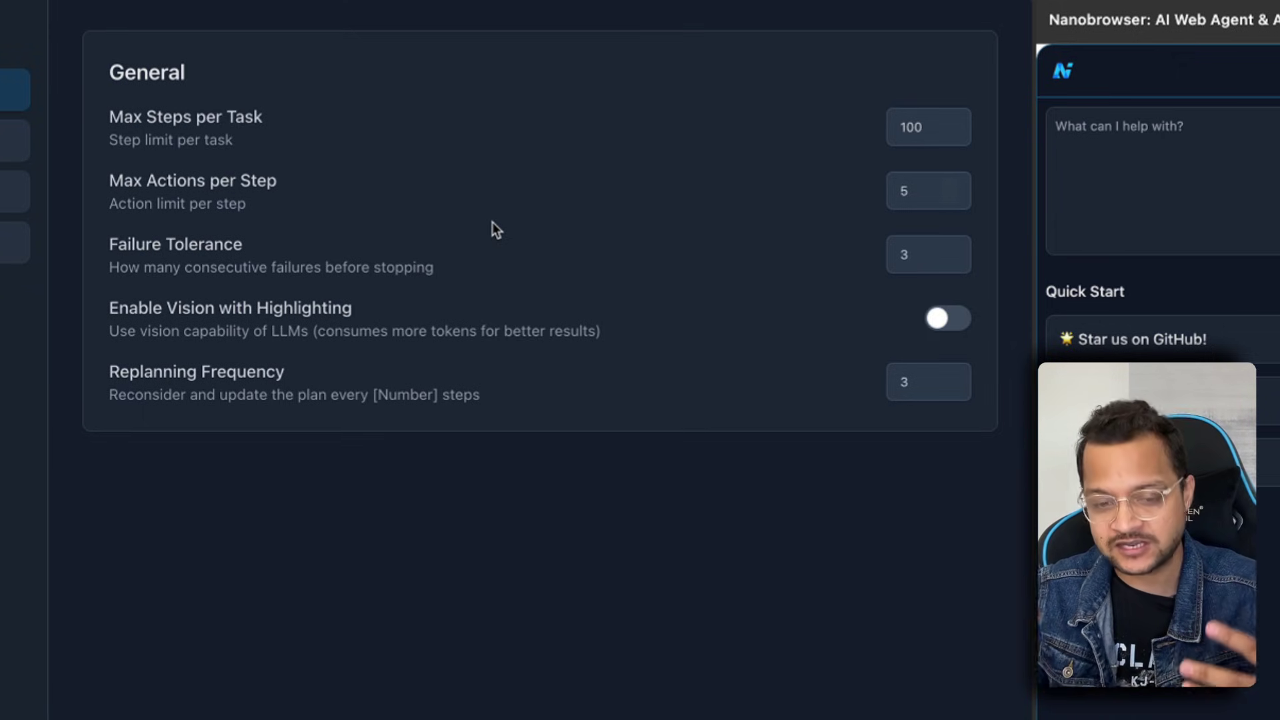
drag(125, 243, 244, 245)
click(660, 250)
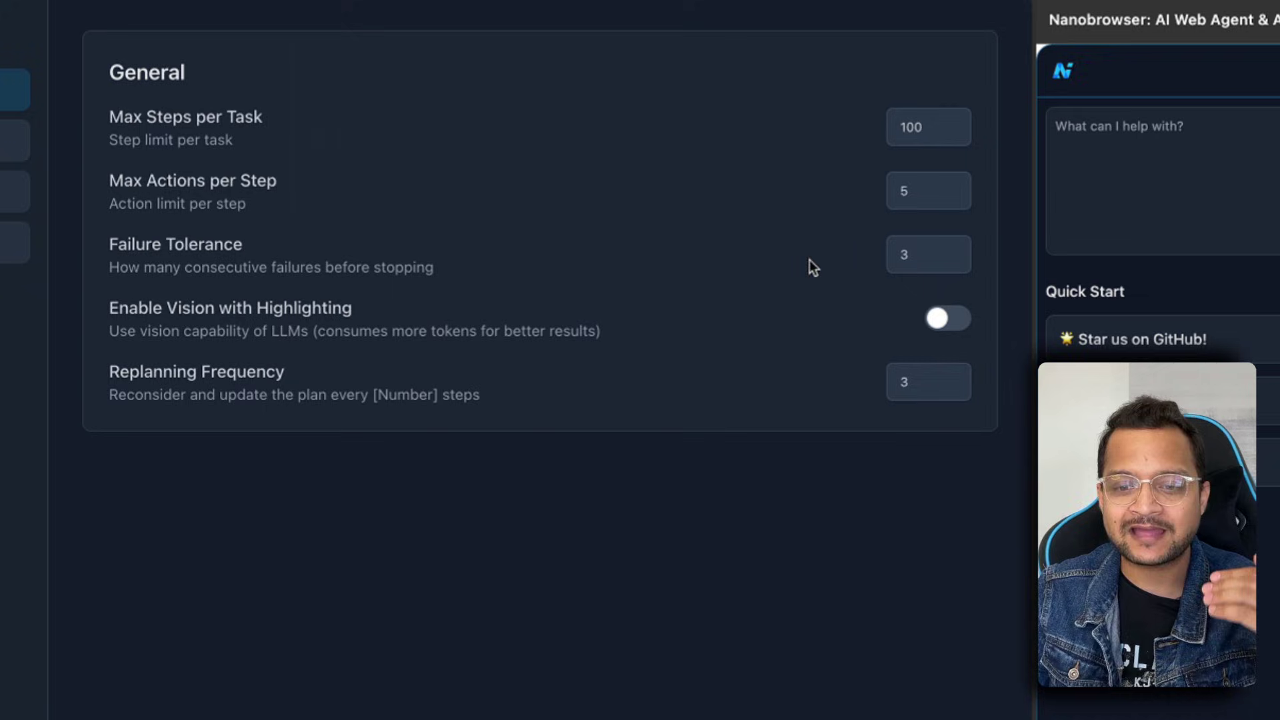
double_click(909, 256)
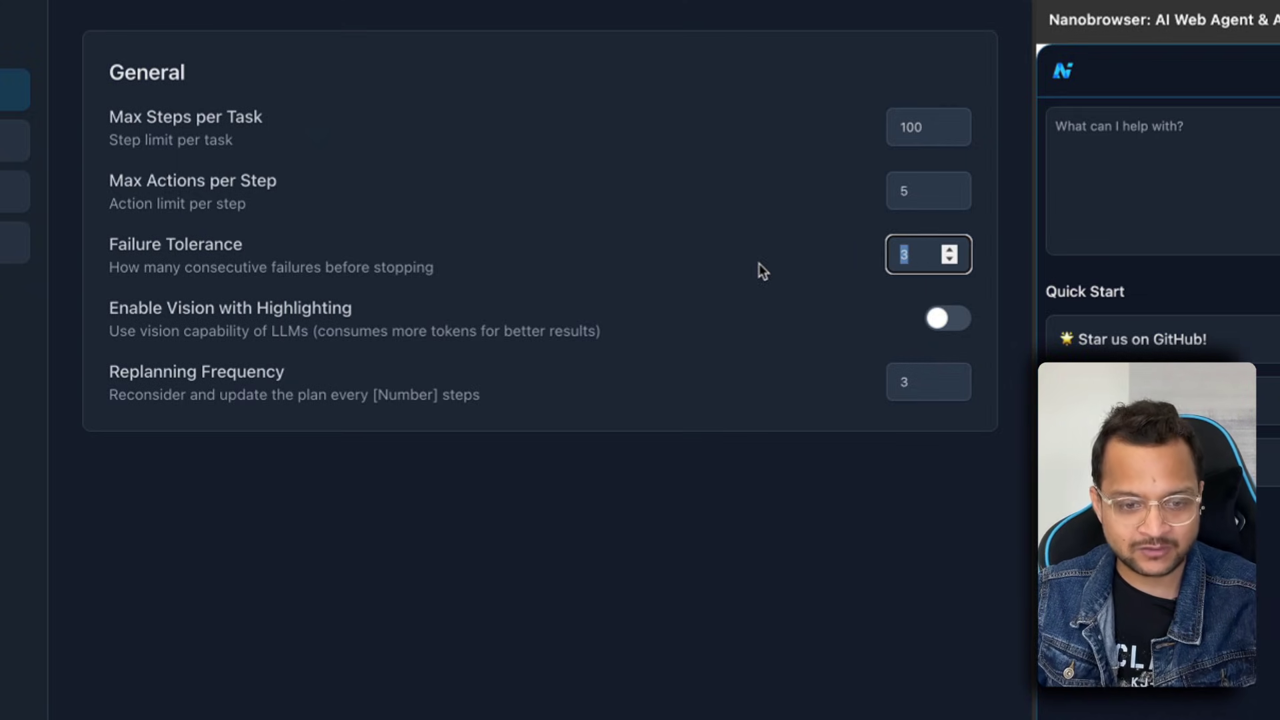
click(718, 299)
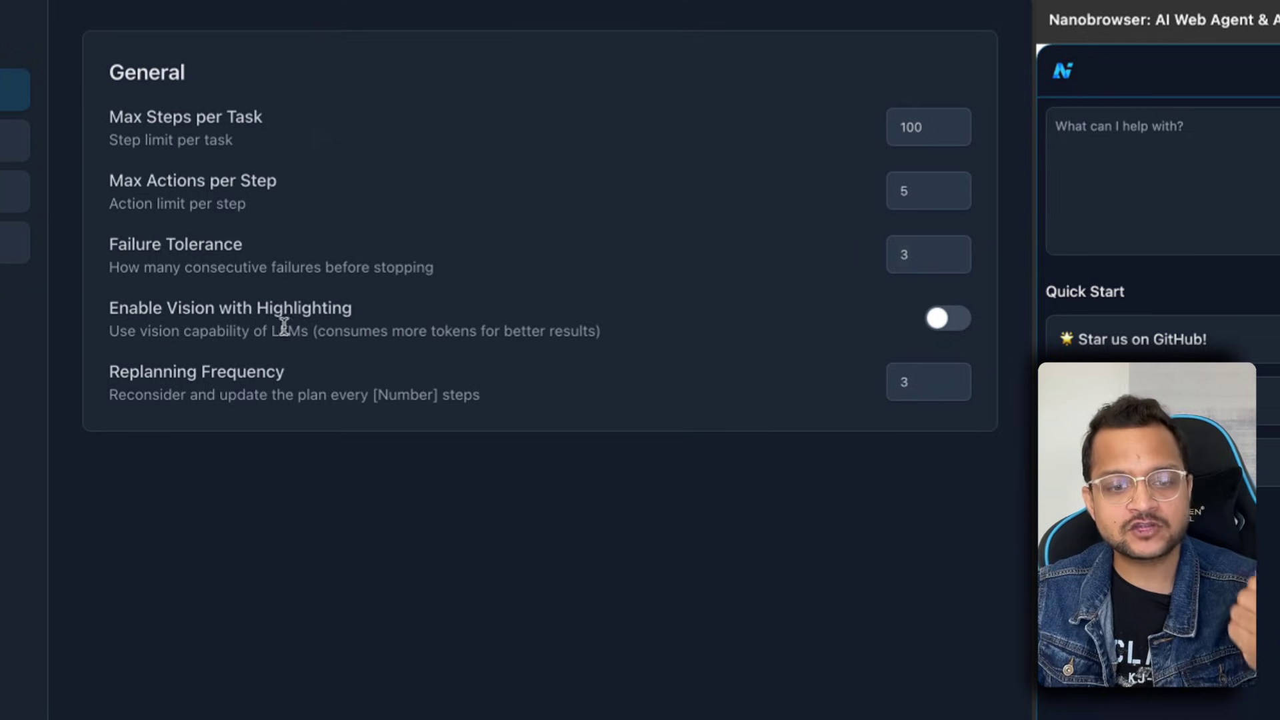
click(950, 324)
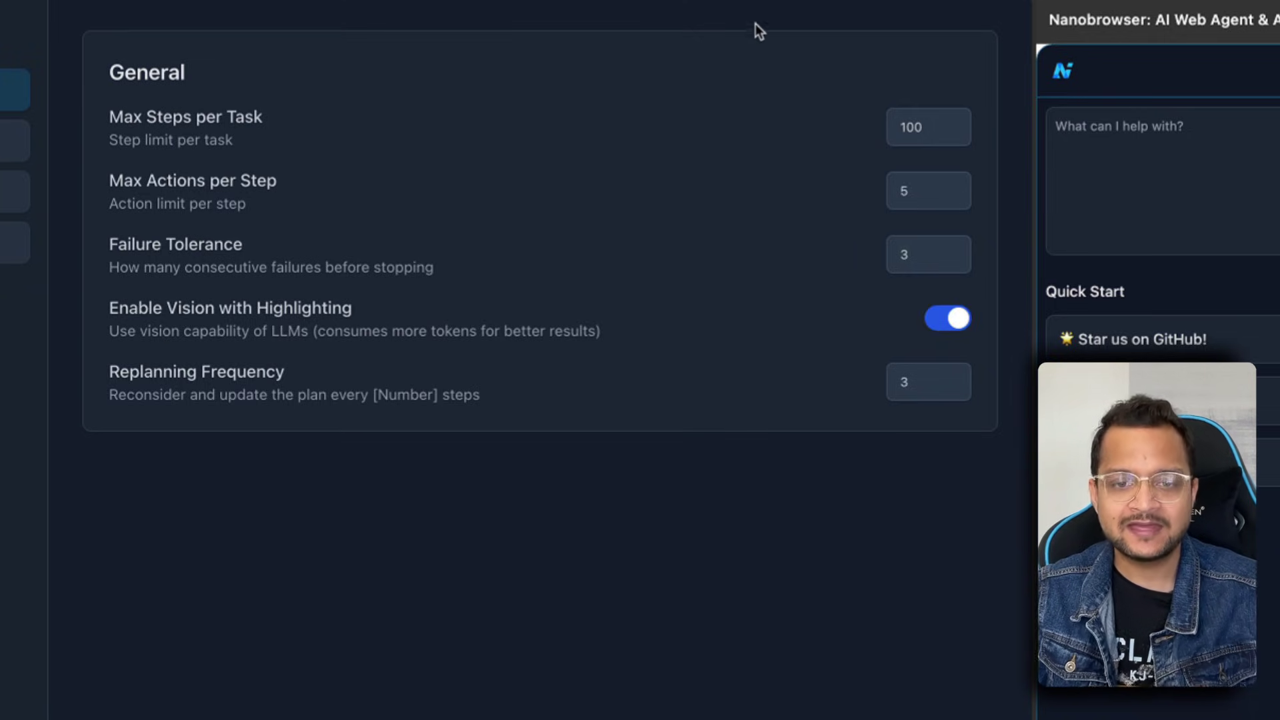
- Send the agent the prompt to go to amazon.in, search for iPhone 16 Pro and add it to the cart
click(1152, 144)
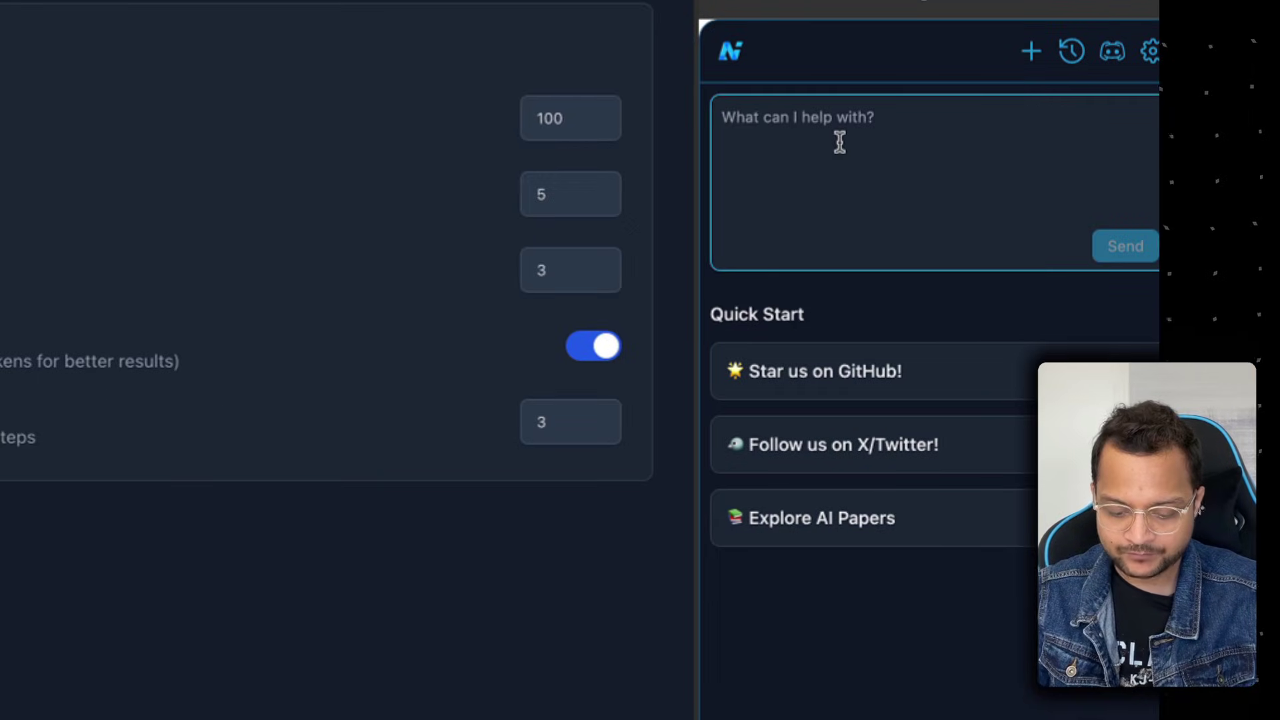
text(g)
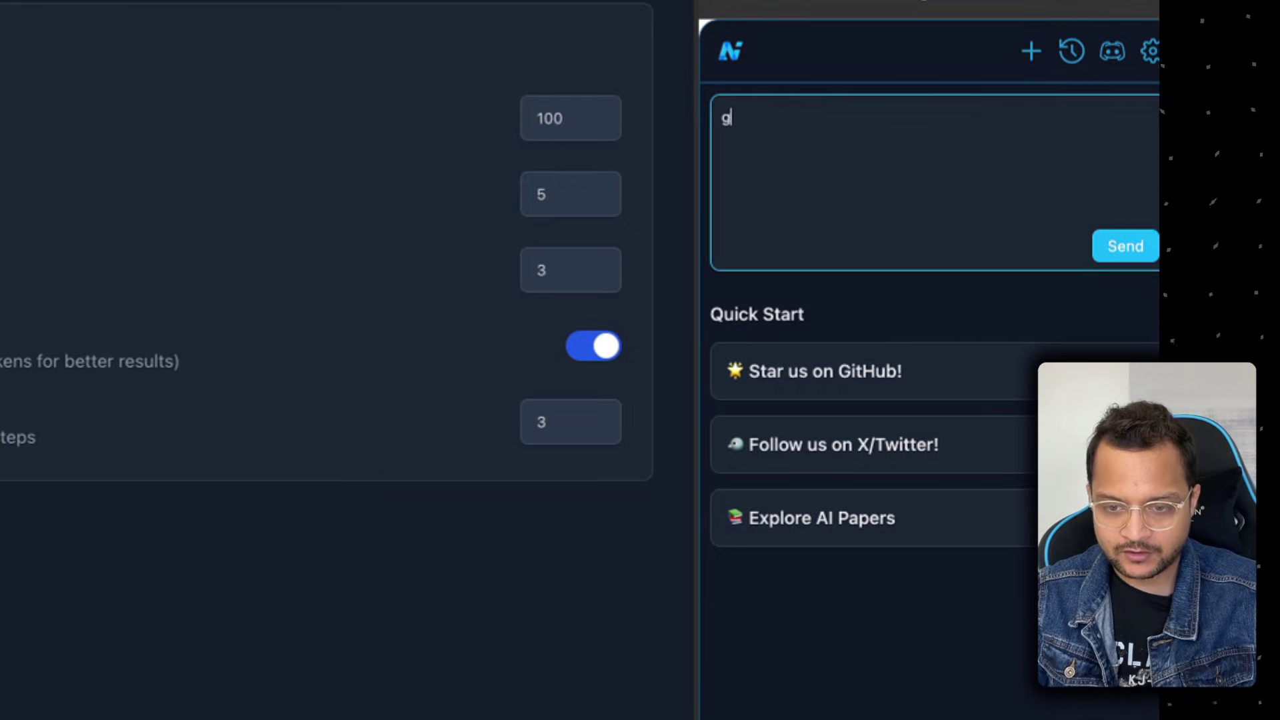
text(o to amazon)
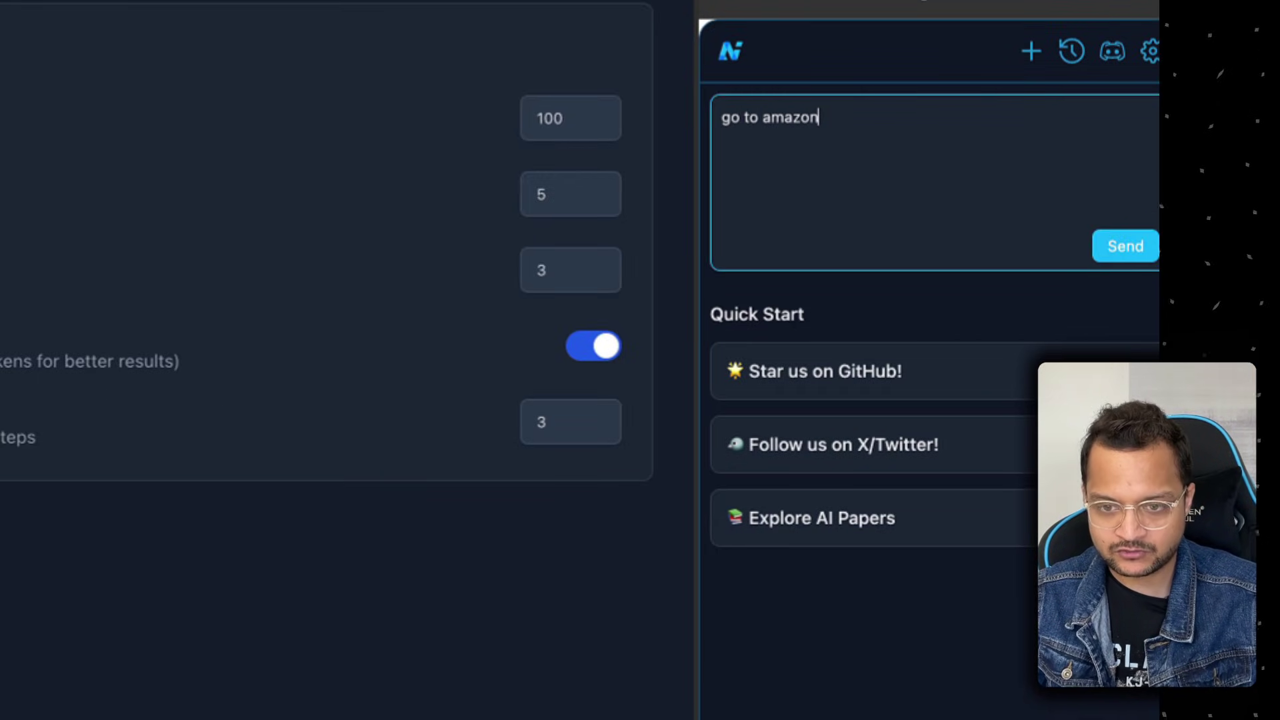
text(.in and f)
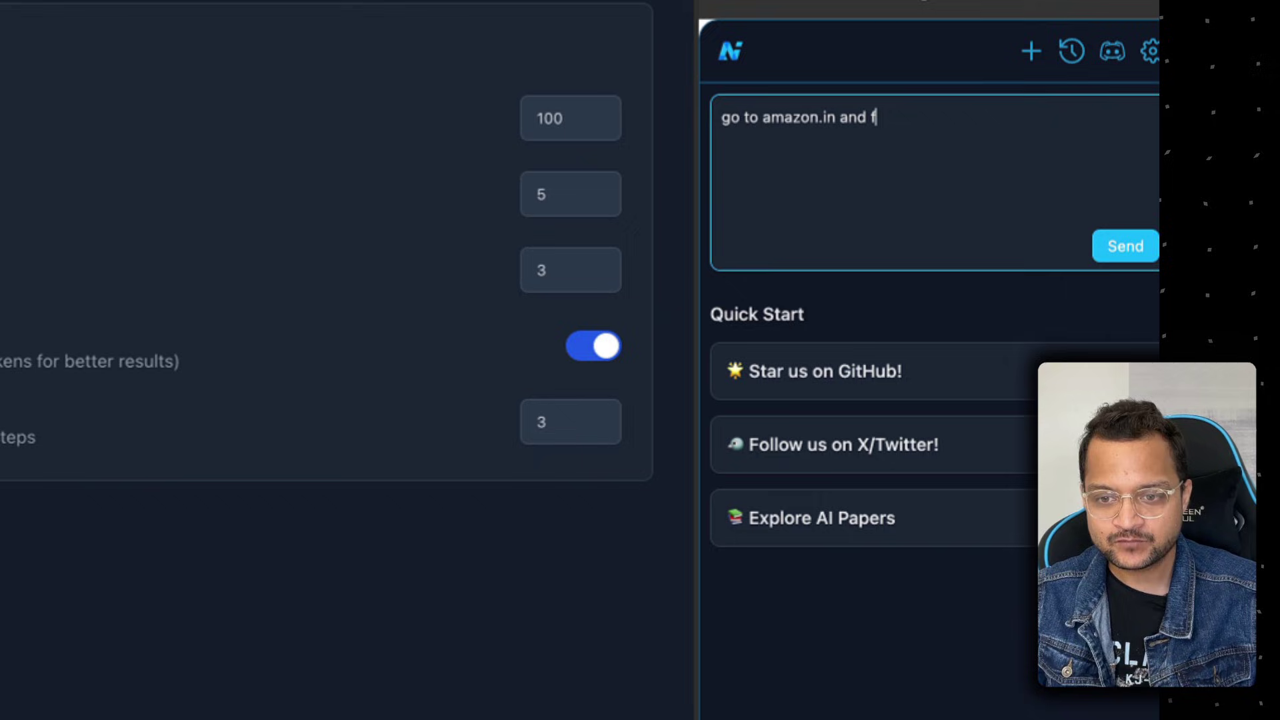
key(BackSpace)
text(search for iph)
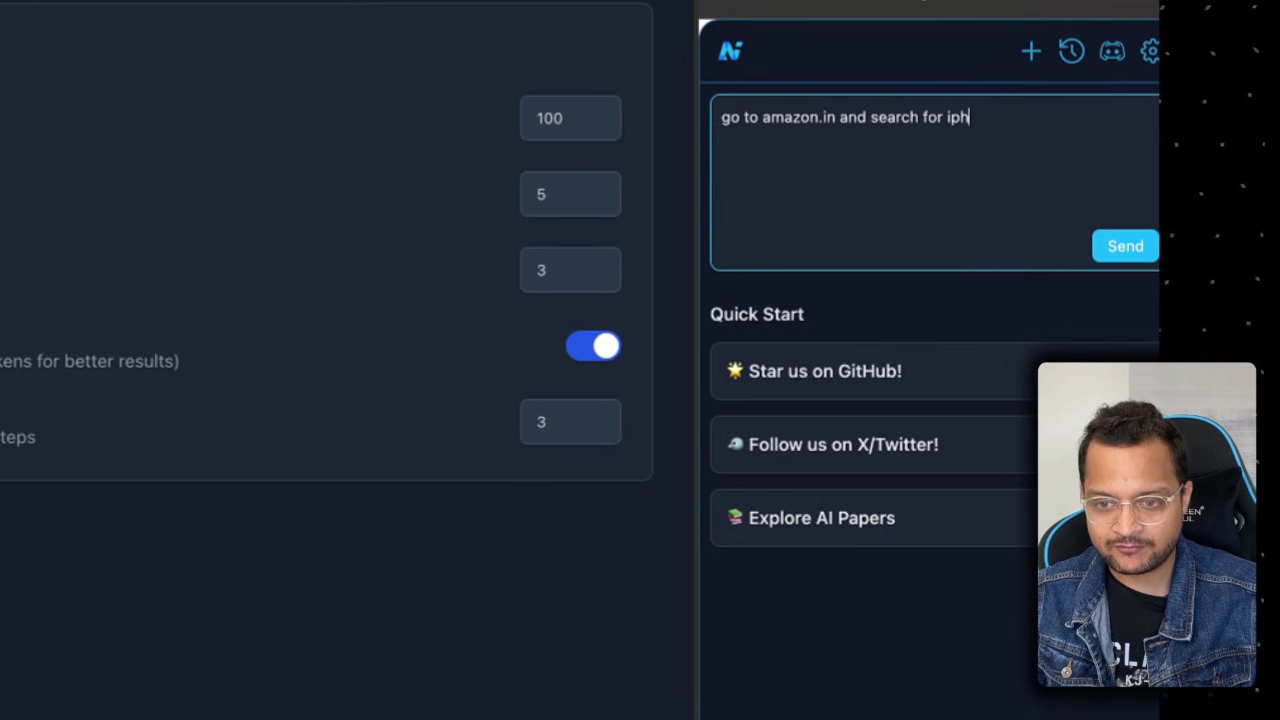
text(one 16 pro)
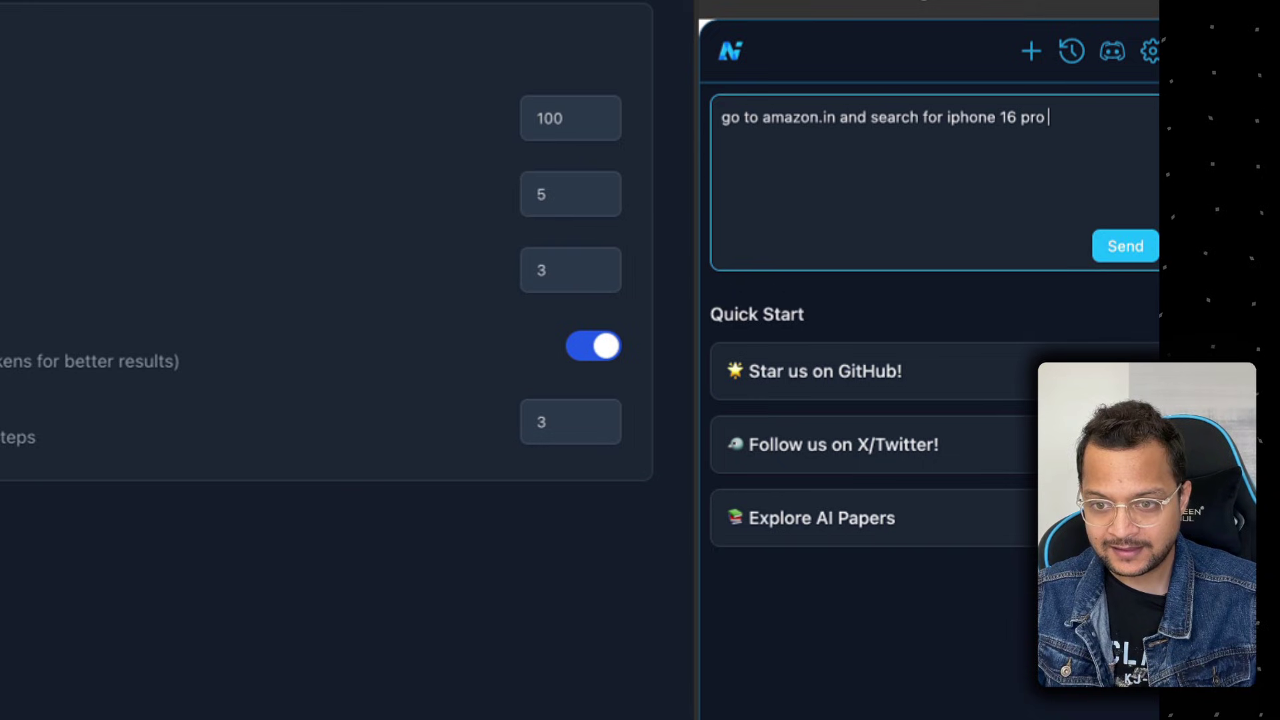
text( and f)
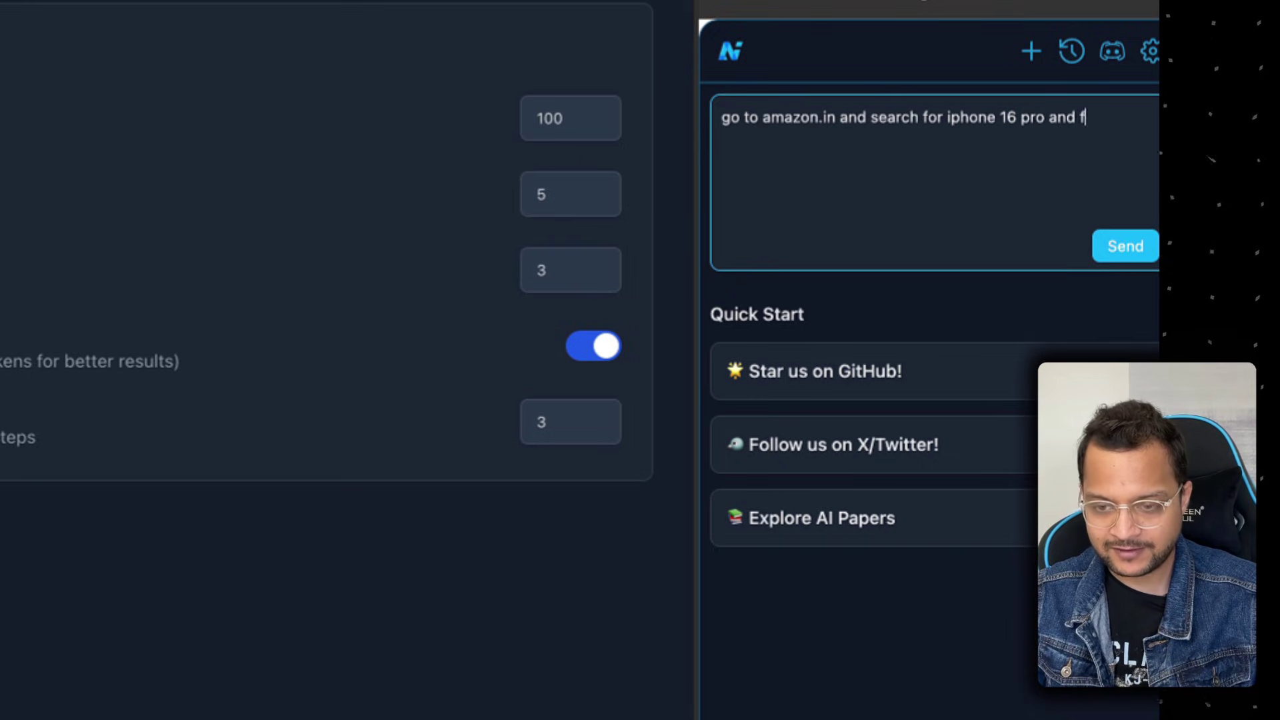
text(inally add it)
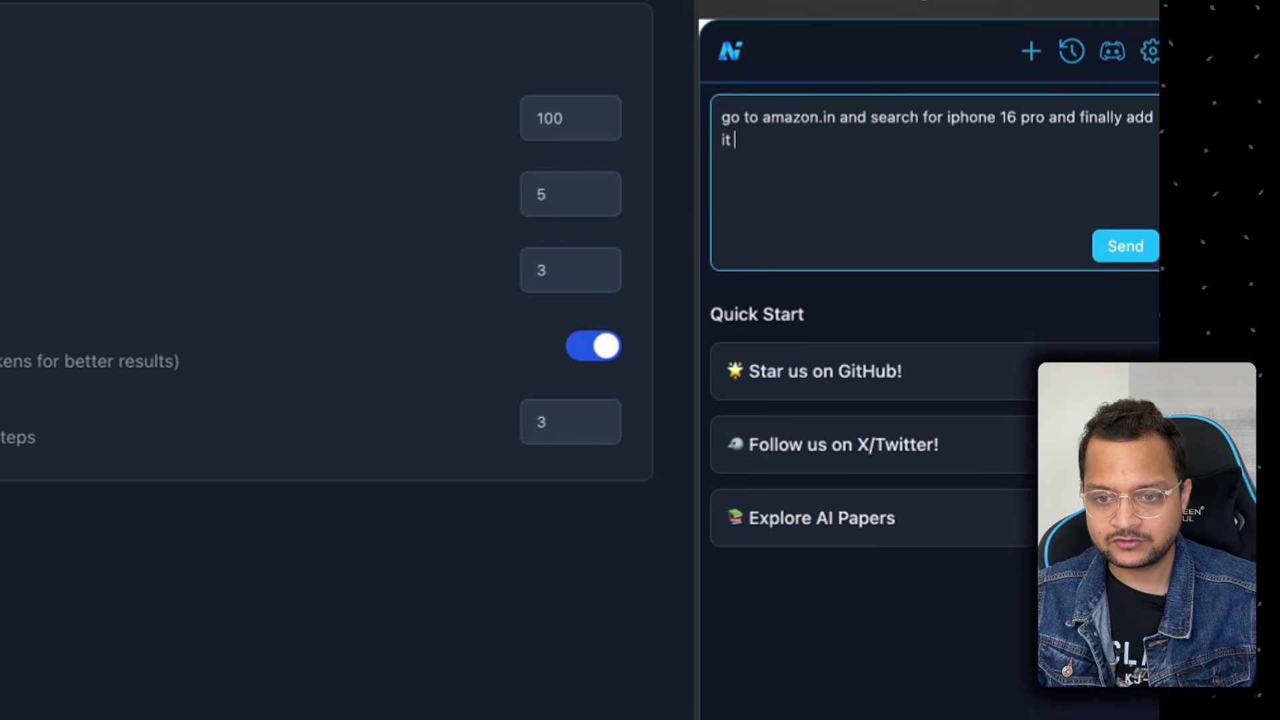
text( to my cart)
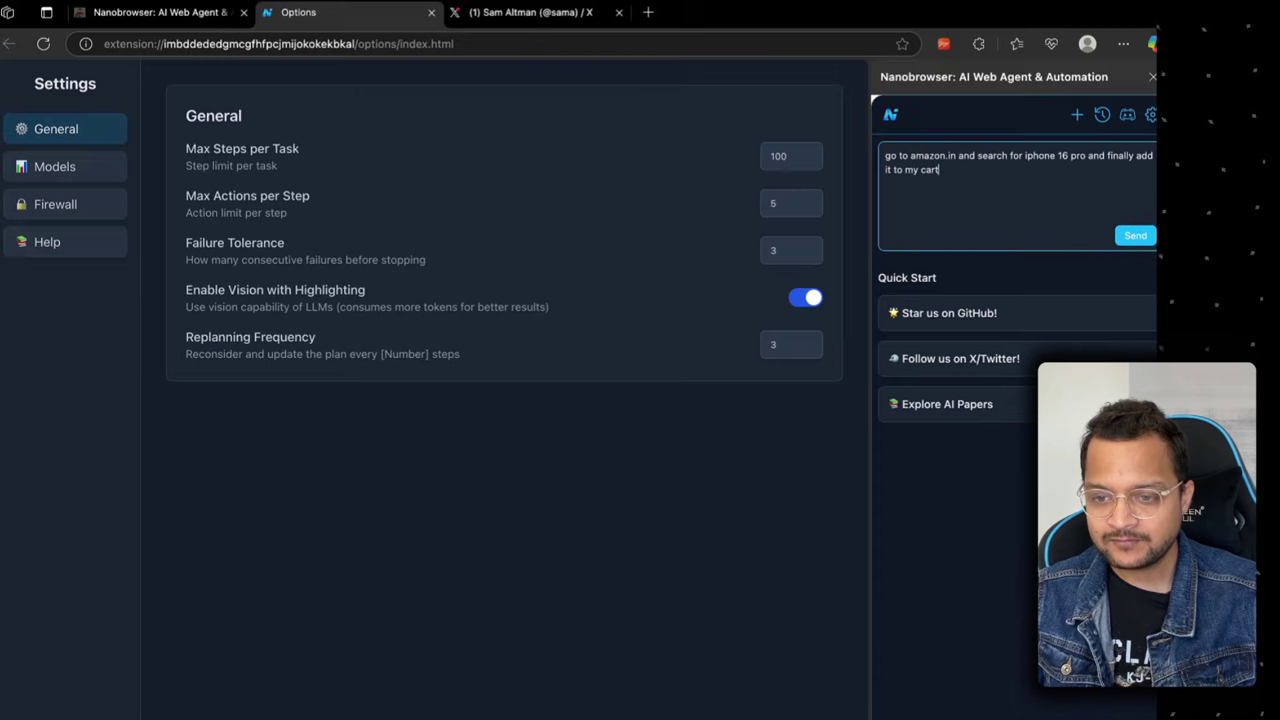
click(1135, 236)
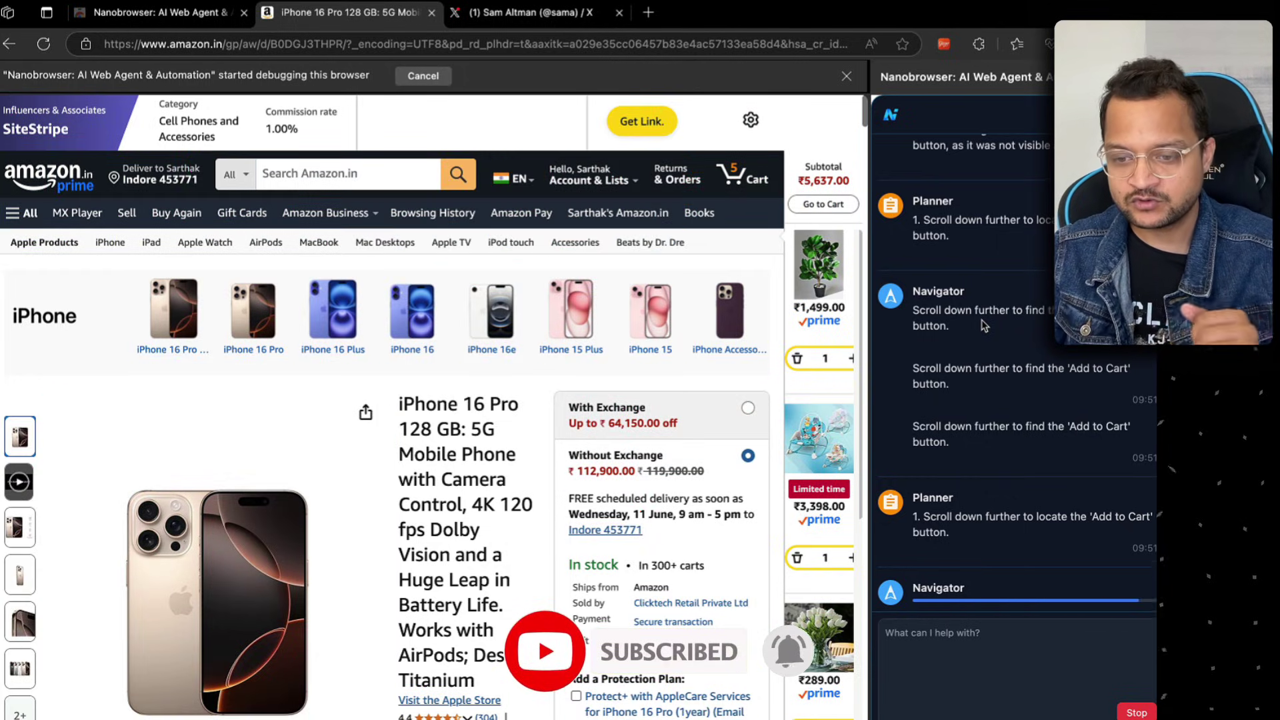
- Highlight and then deselect the Navigator's repeated scroll messages while the agent adds the iPhone to the cart
drag(983, 324, 957, 406)
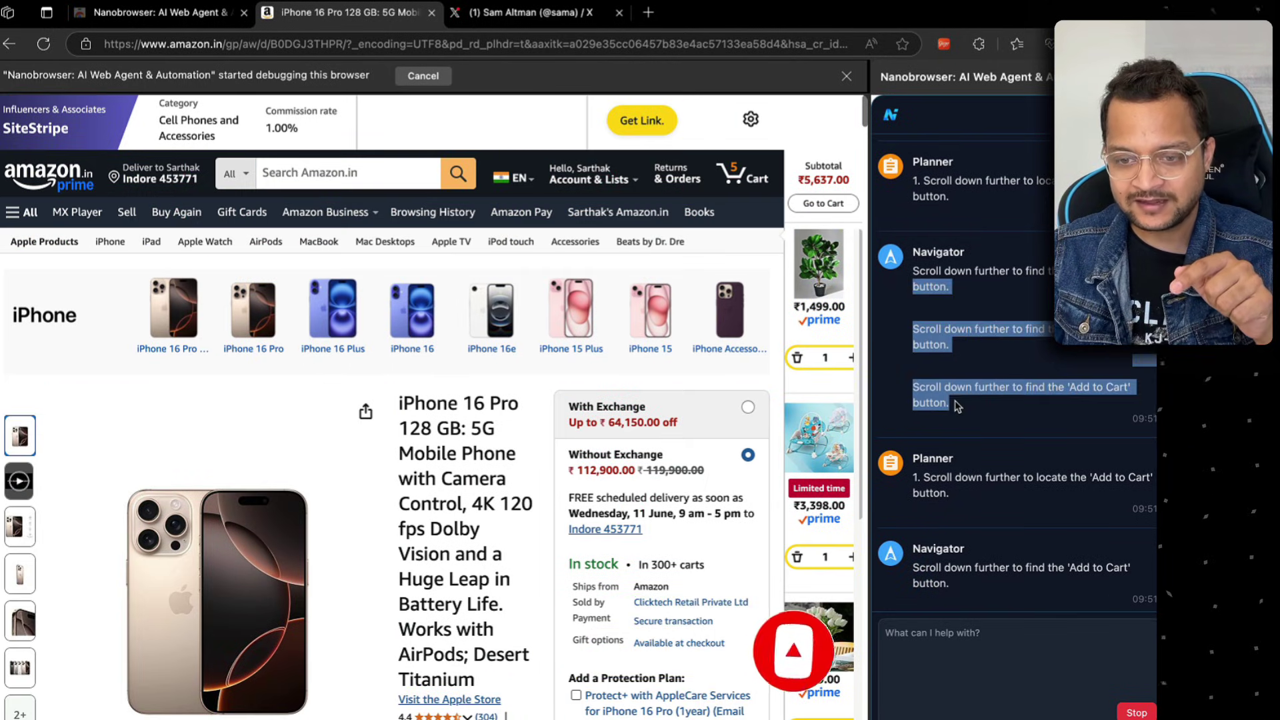
click(995, 489)
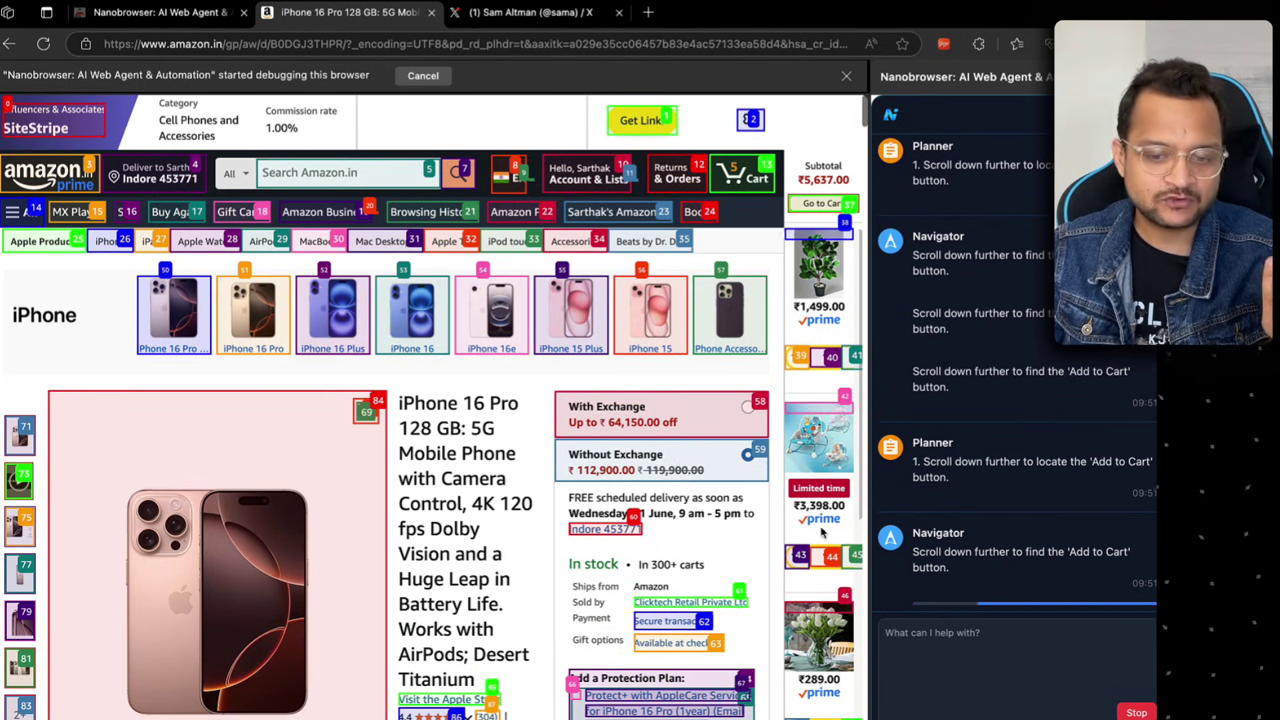